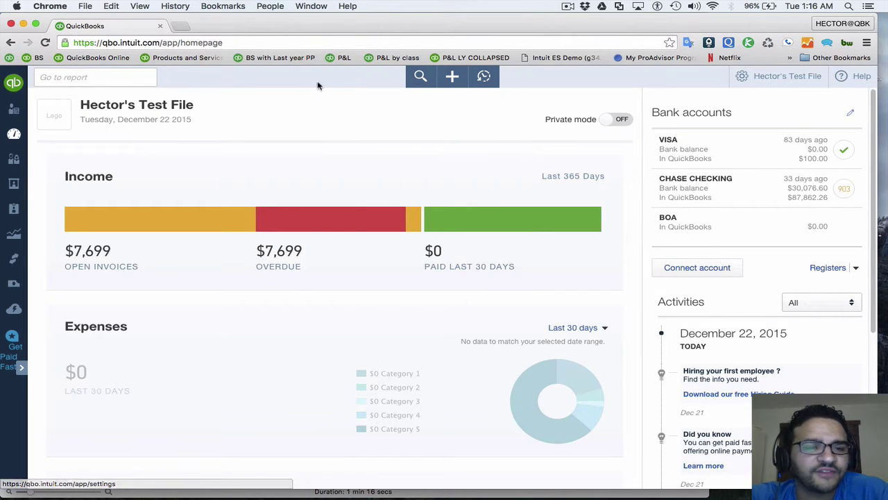
Go to Banking, switch the account back to CHASE CHECKING, and open its register
click(23, 369)
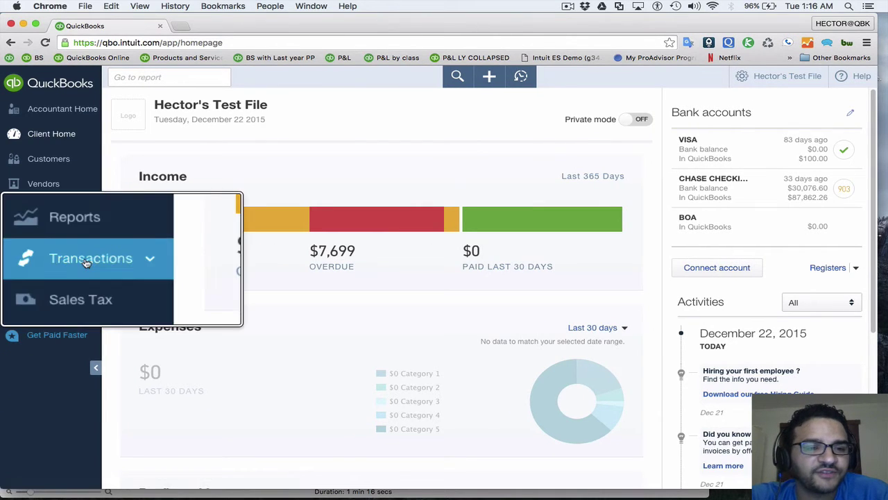
click(43, 258)
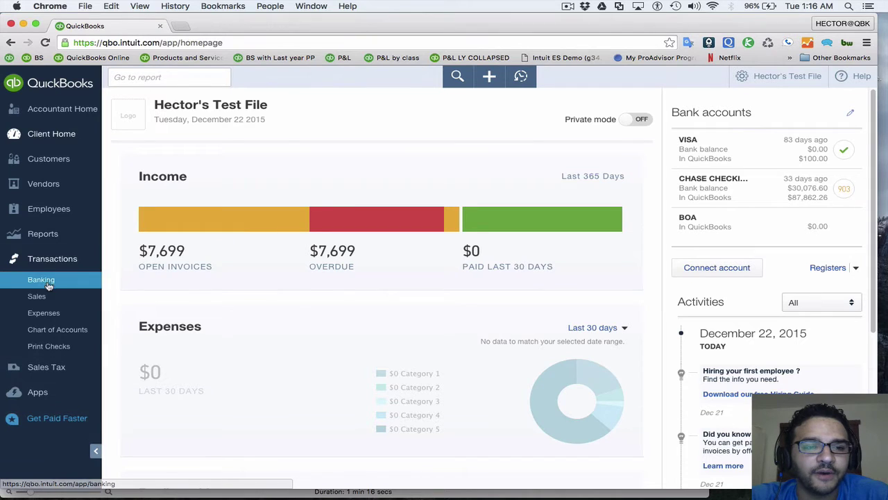
click(41, 280)
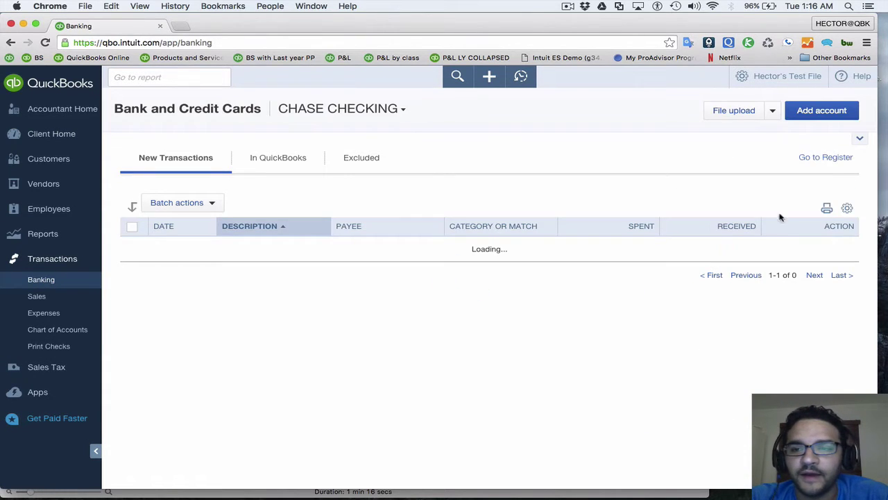
click(396, 109)
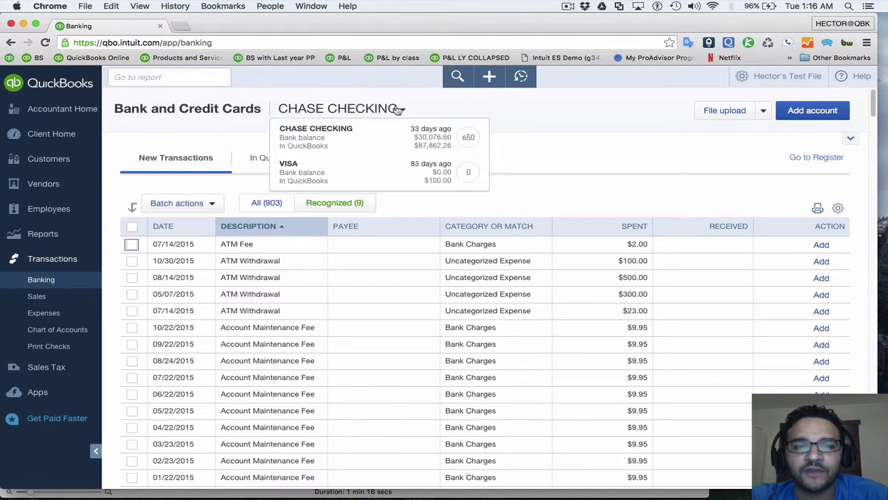
click(350, 179)
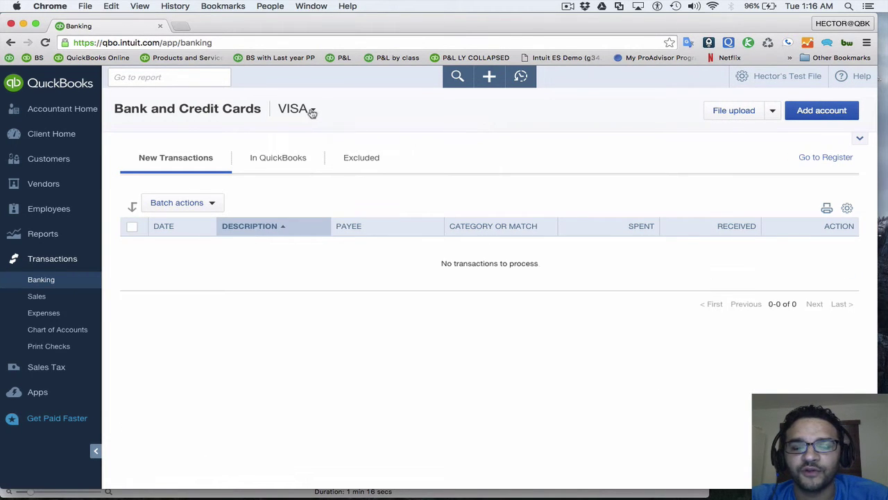
click(313, 114)
click(319, 136)
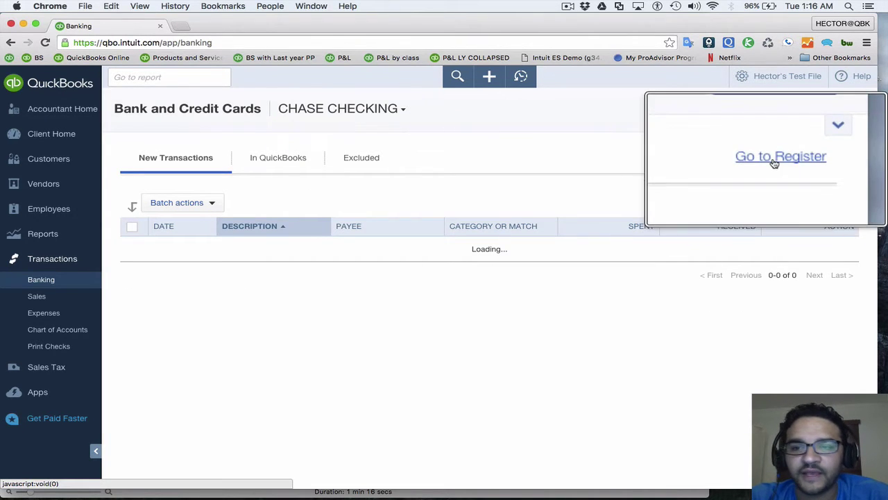
click(824, 159)
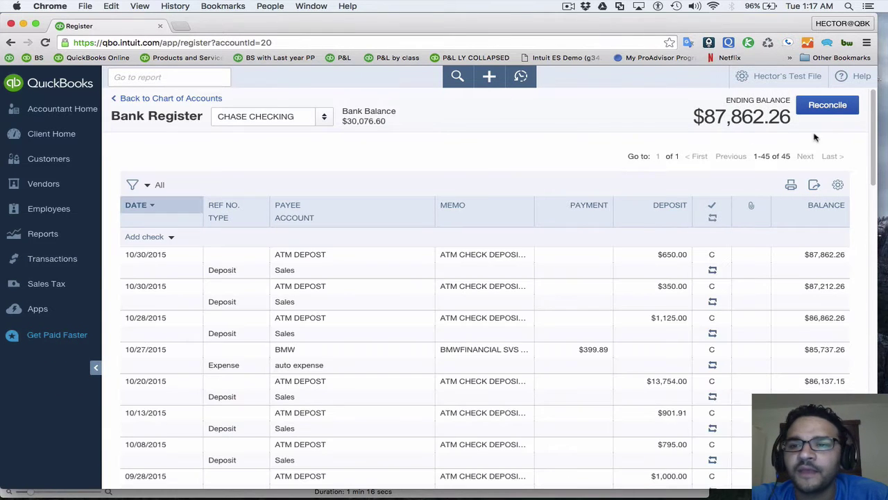
key(super+bracketleft)
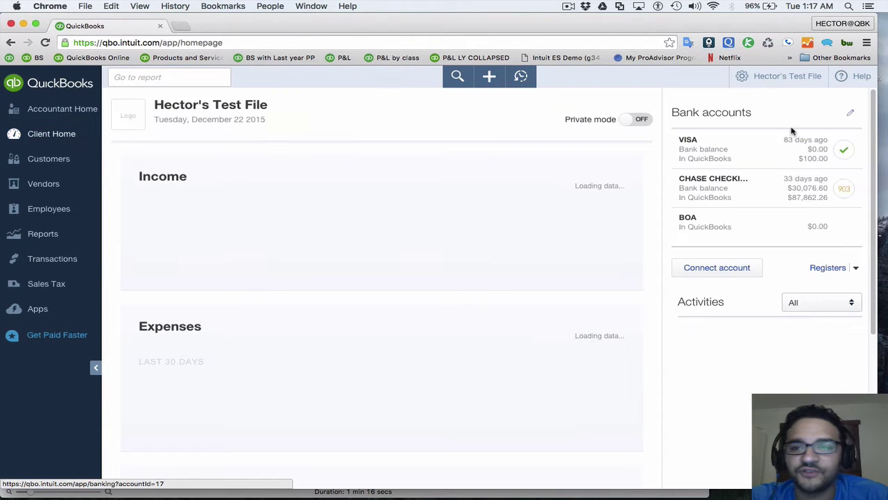
click(743, 78)
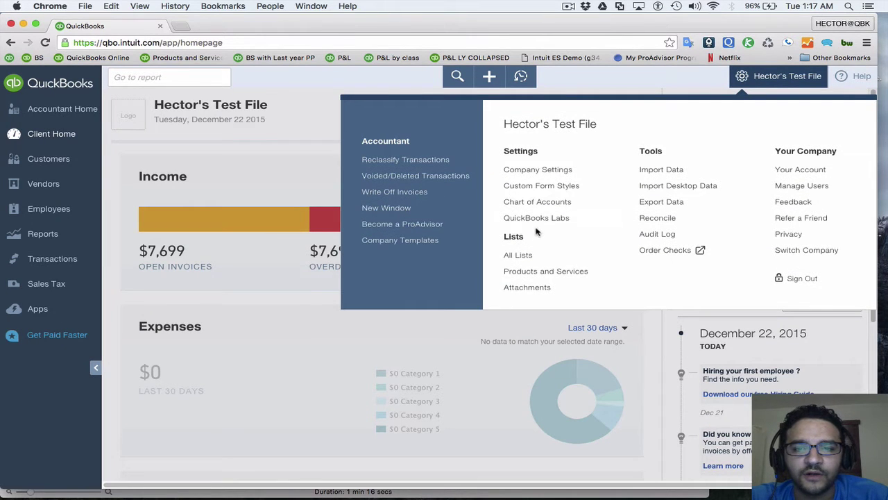
click(536, 202)
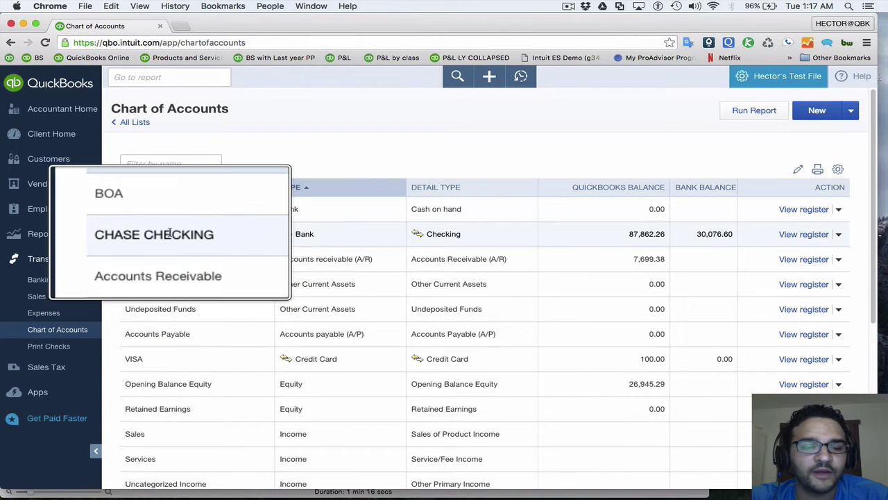
click(174, 234)
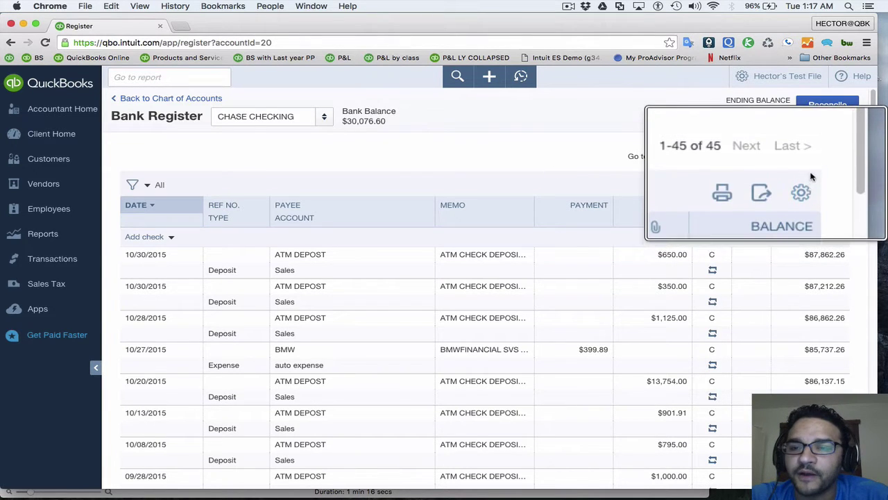
Hide and then restore the Attachments column in the register's settings
right_click(837, 184)
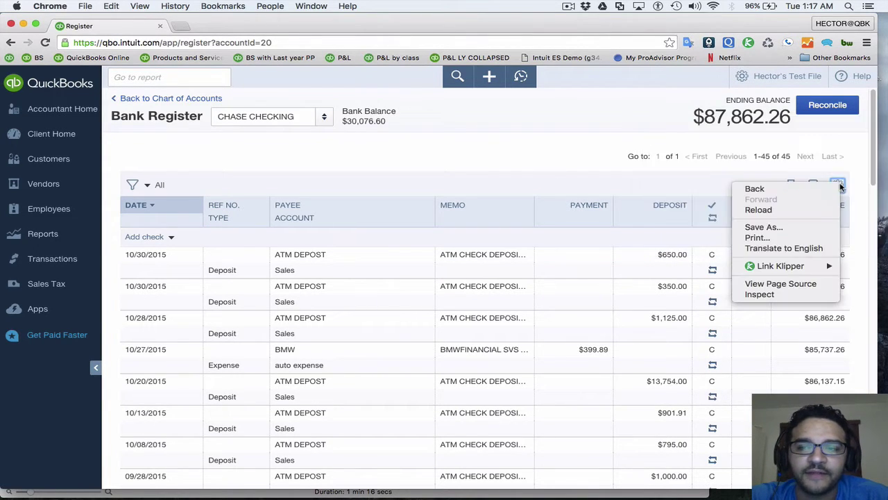
click(837, 184)
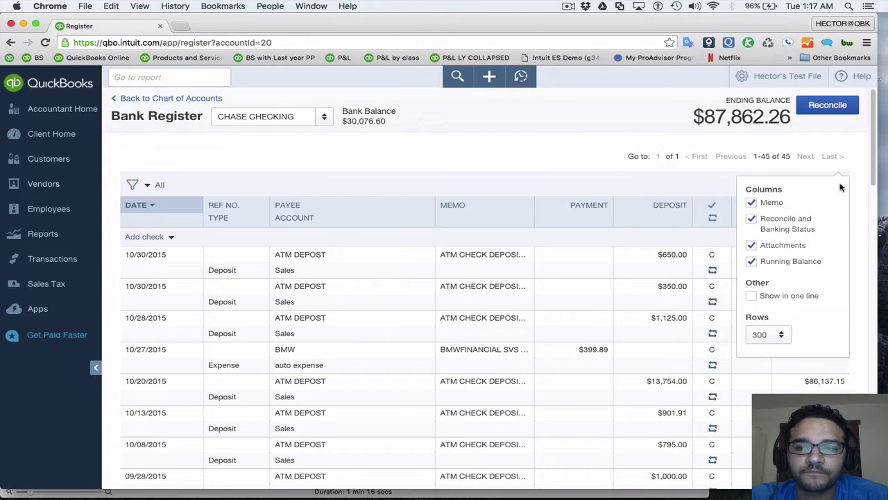
click(753, 246)
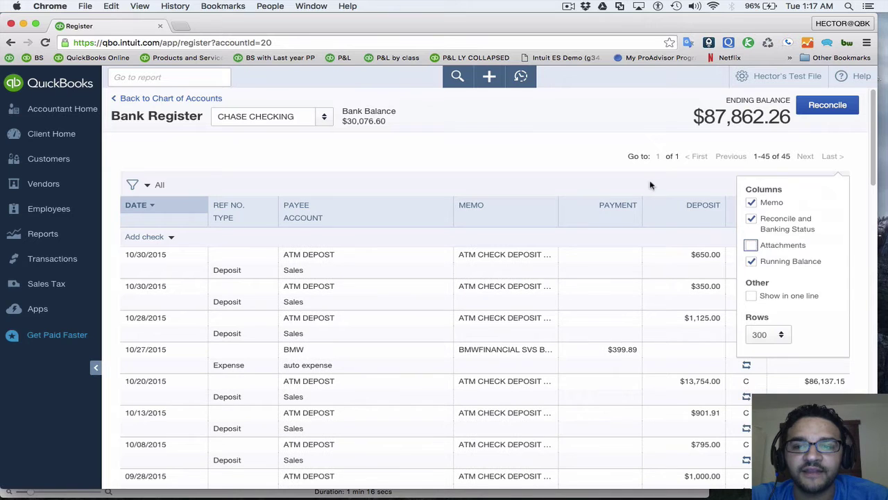
click(650, 184)
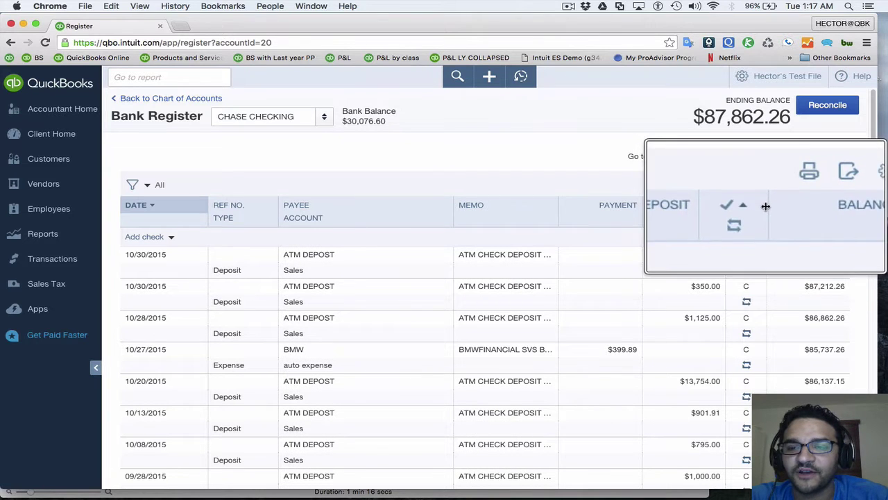
click(839, 186)
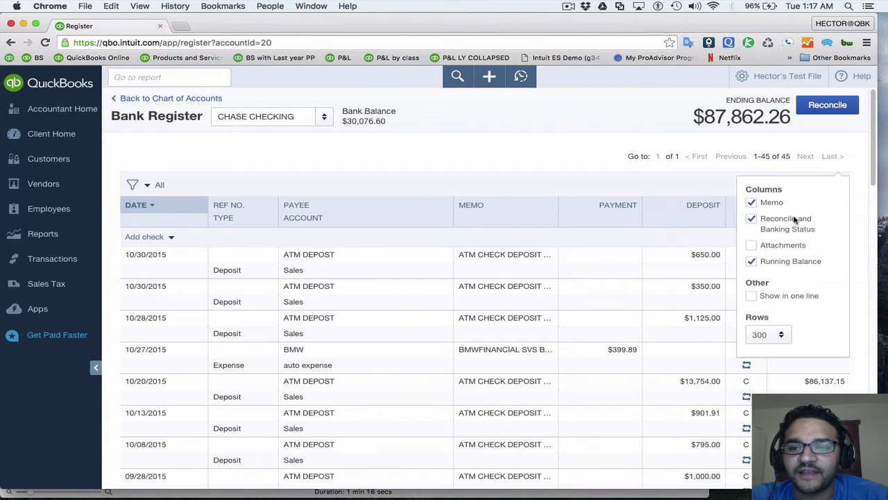
click(752, 245)
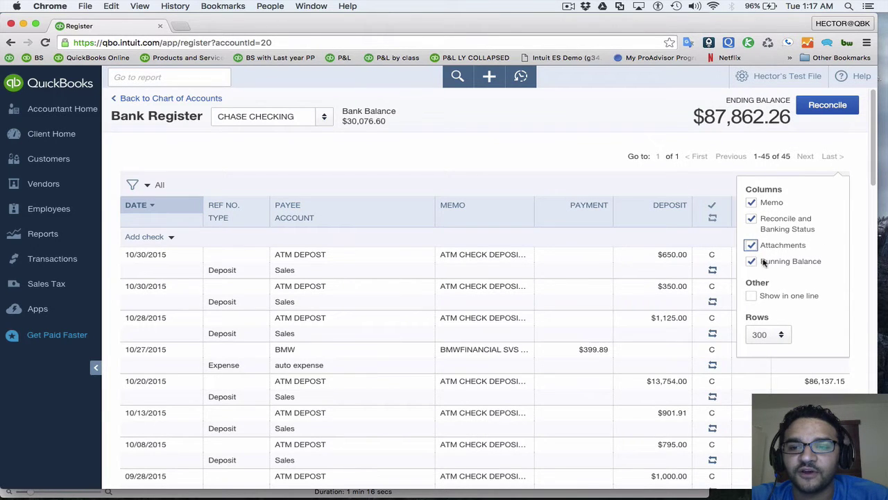
click(710, 188)
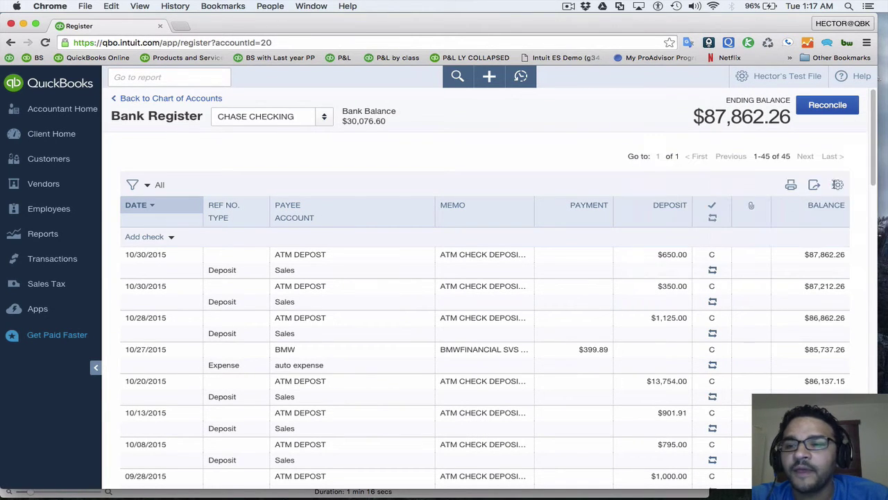
Turn on Show in one line and re-enable the Attachments column
click(839, 182)
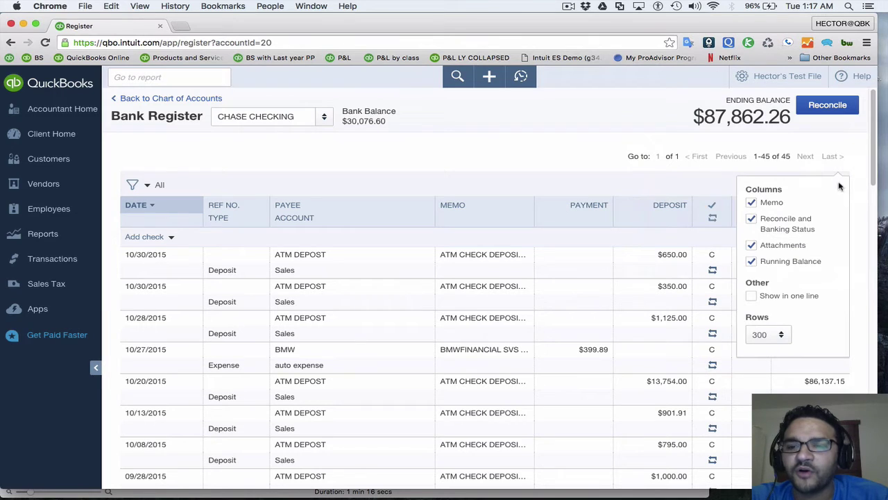
click(751, 297)
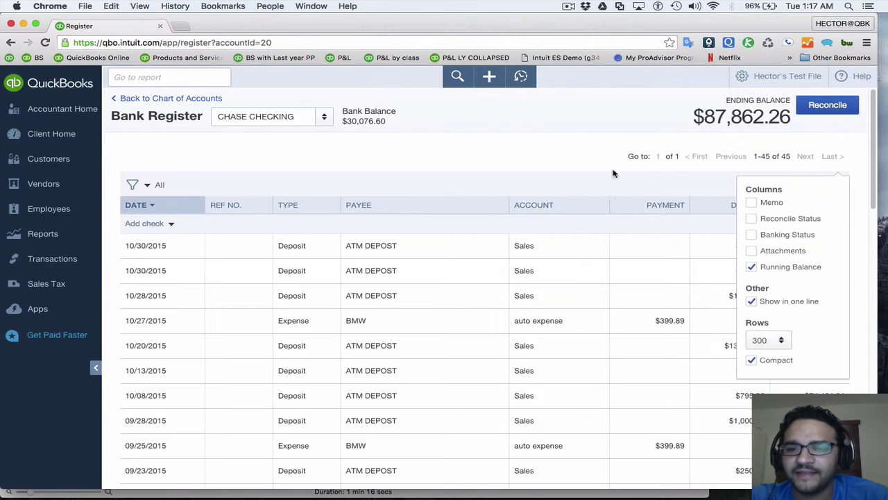
click(562, 141)
click(840, 186)
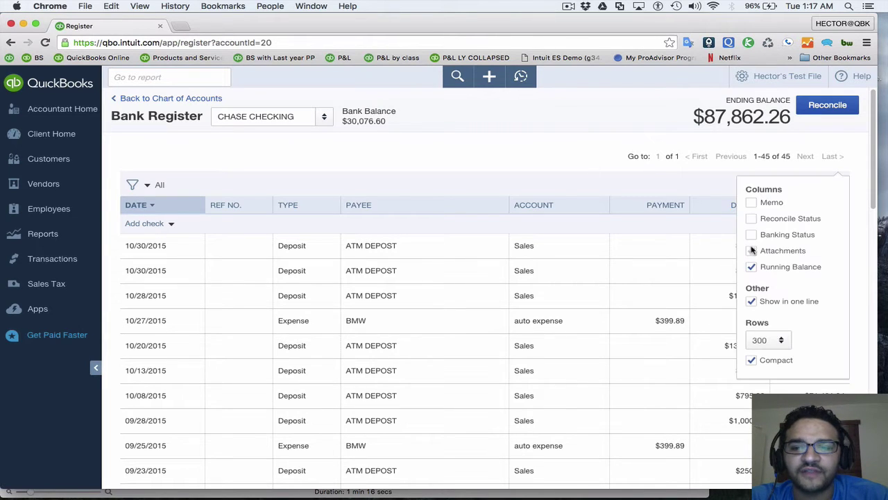
click(753, 251)
click(564, 163)
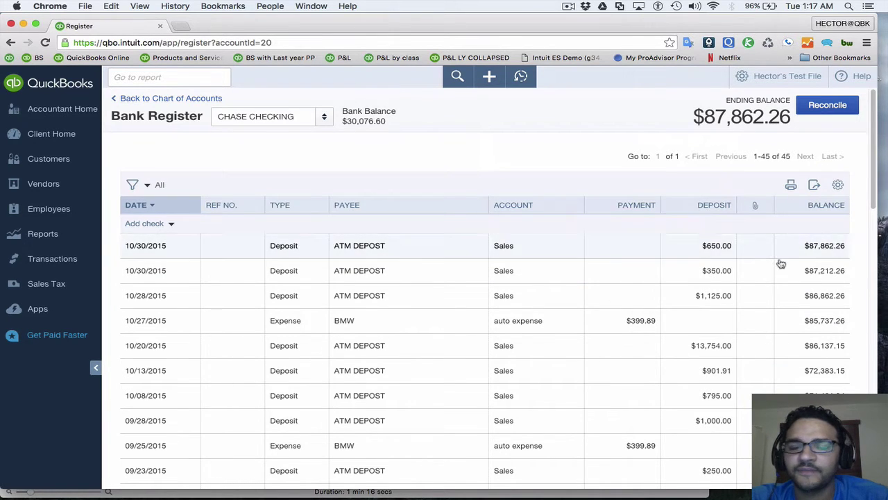
Attach invoice_printed.gif from the Desktop to the BMW $399.89 expense, preview it, and save
scroll(613, 262, down, 3)
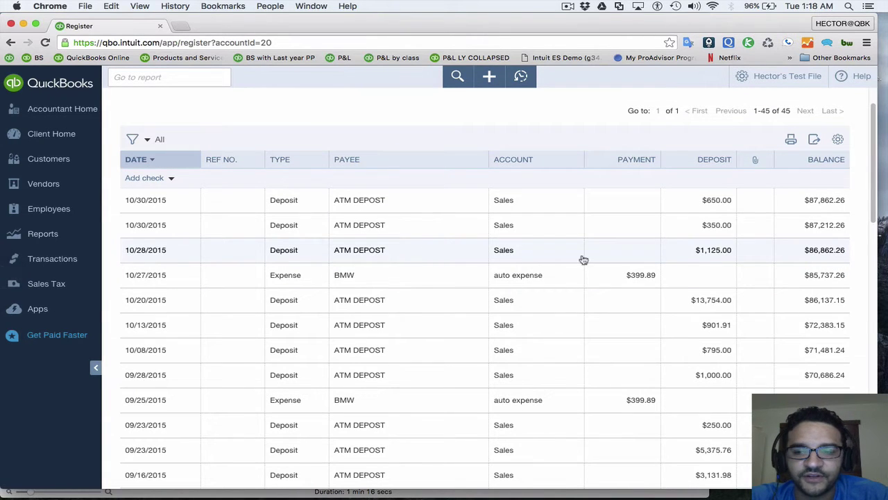
click(483, 280)
scroll(599, 303, down, 2)
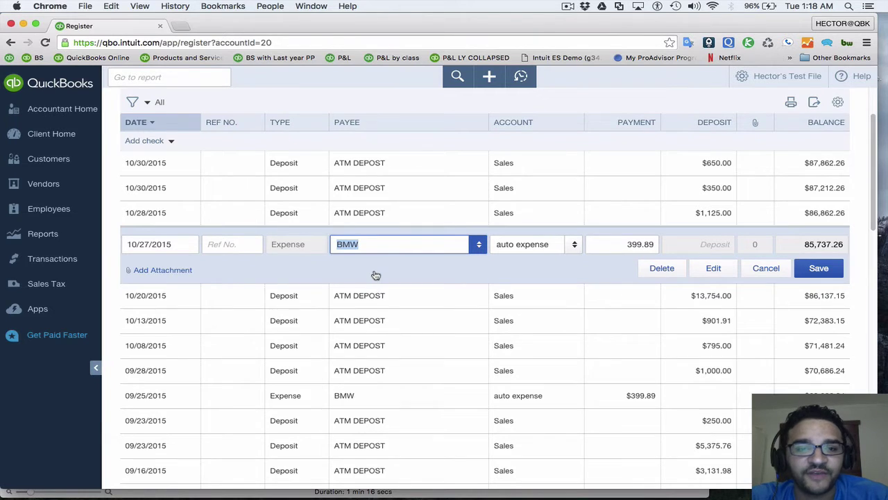
click(161, 273)
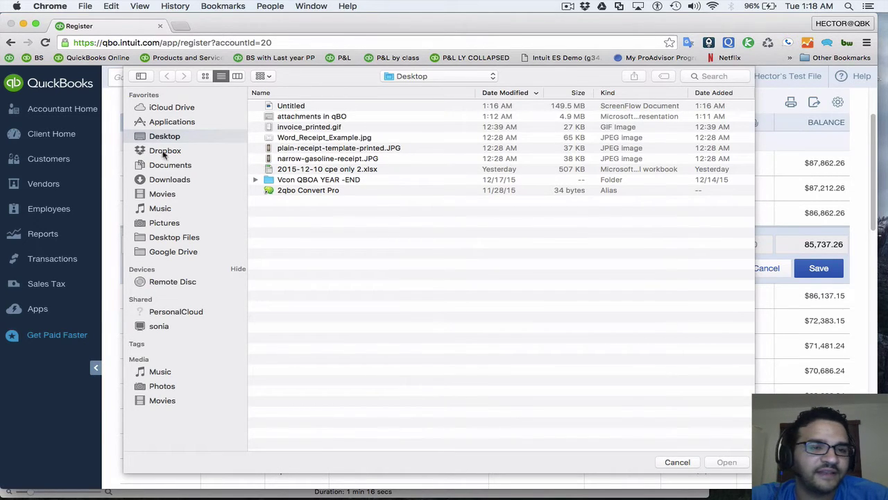
click(157, 136)
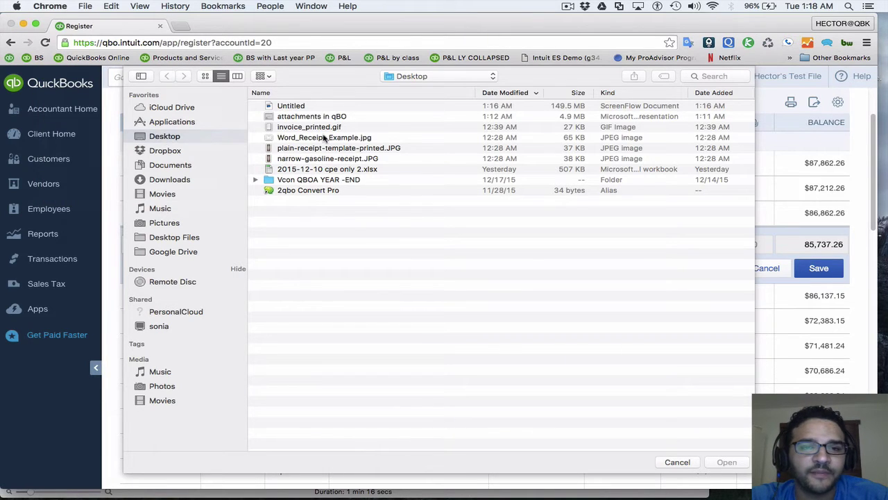
click(307, 127)
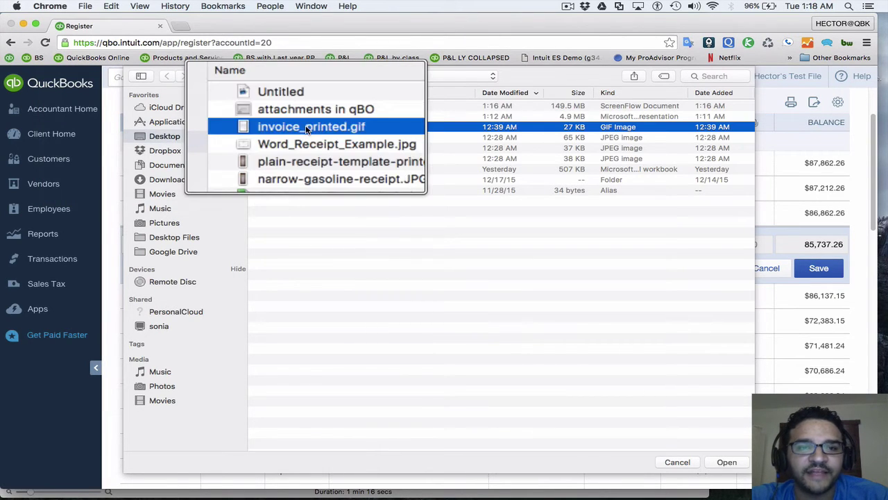
click(726, 462)
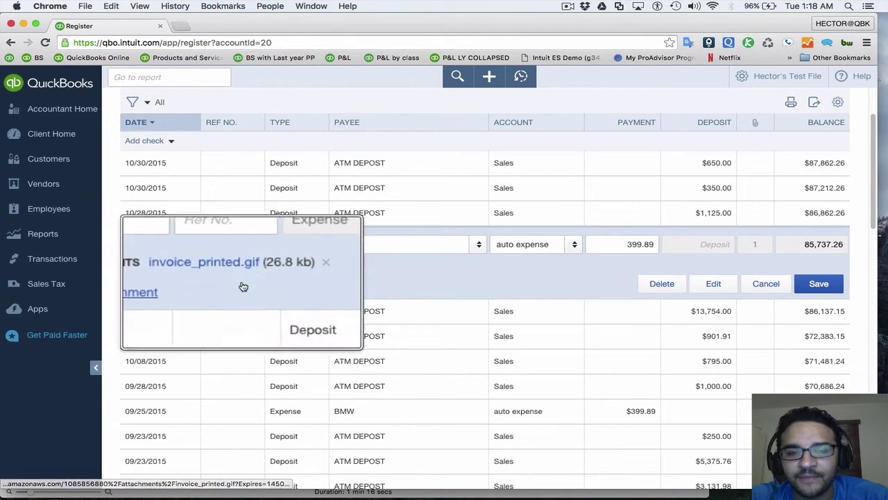
click(225, 271)
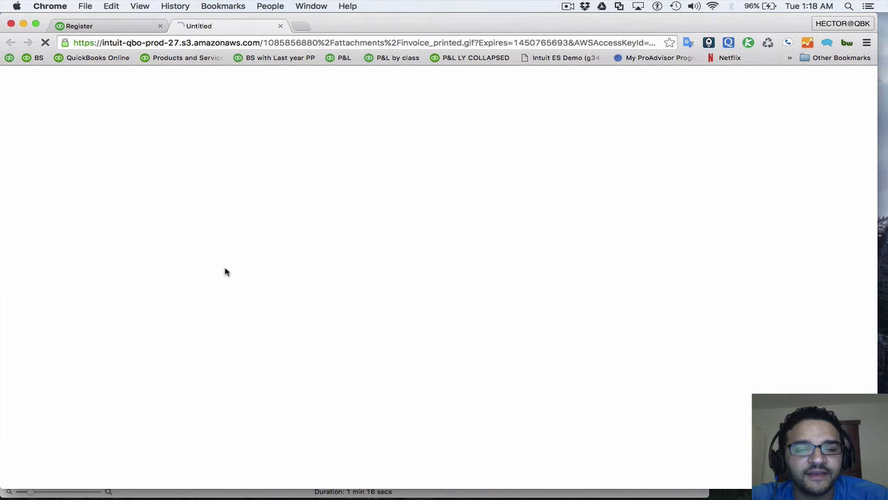
click(281, 26)
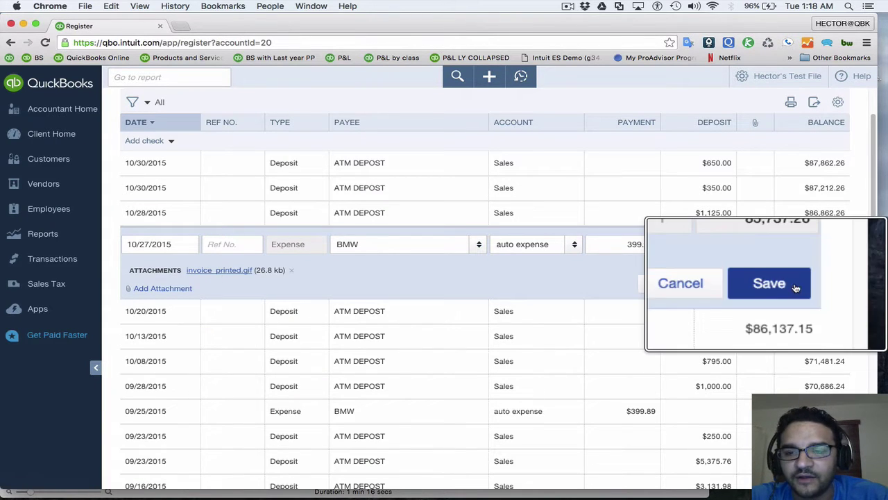
click(821, 282)
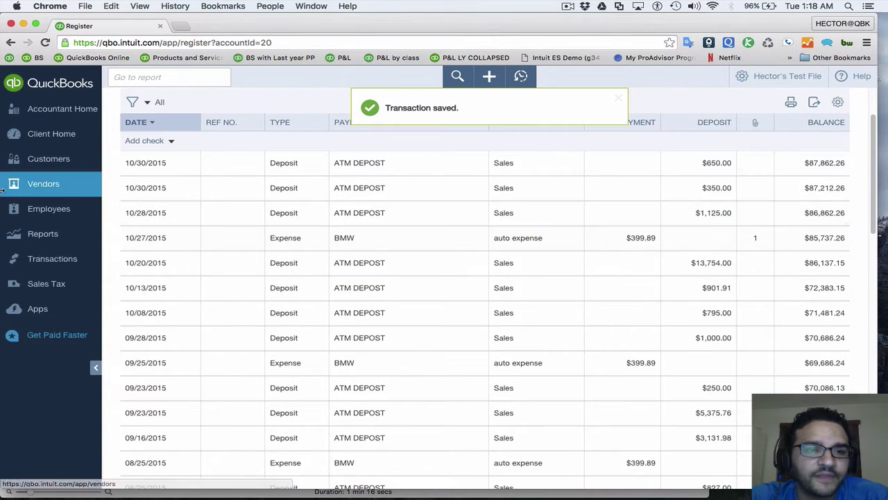
Go to the Banking page and show the New Transactions list
click(60, 261)
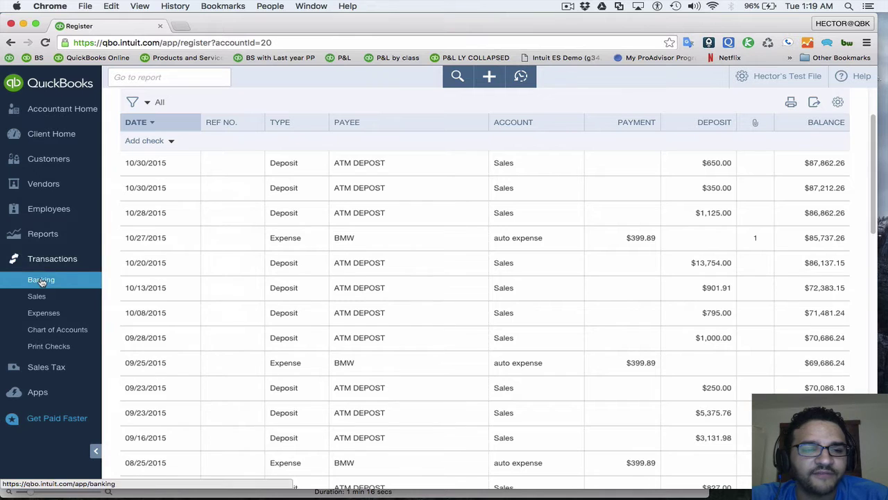
click(41, 281)
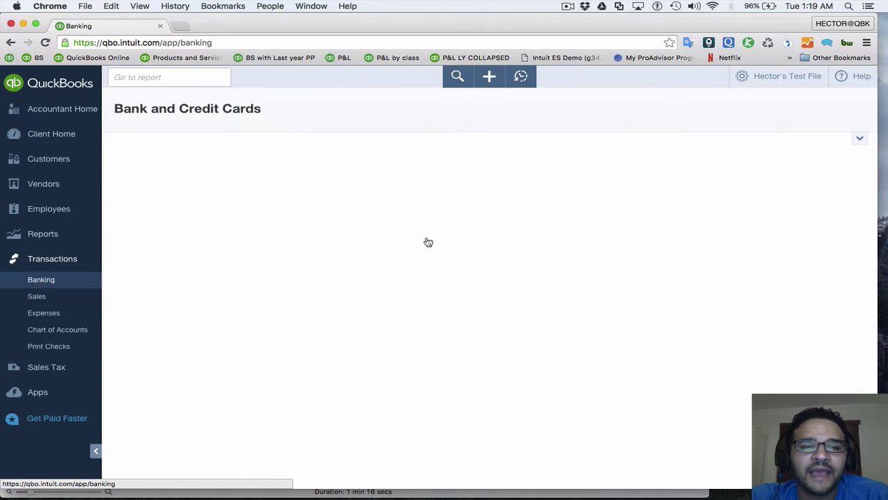
click(280, 207)
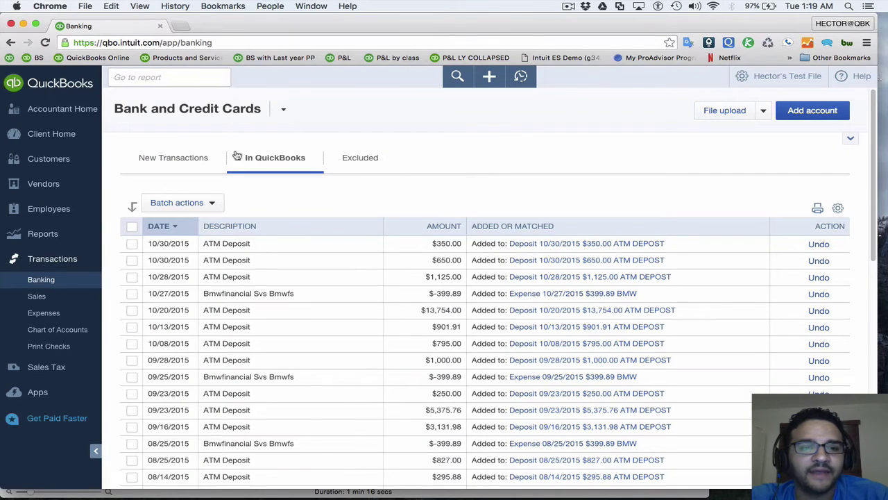
click(177, 159)
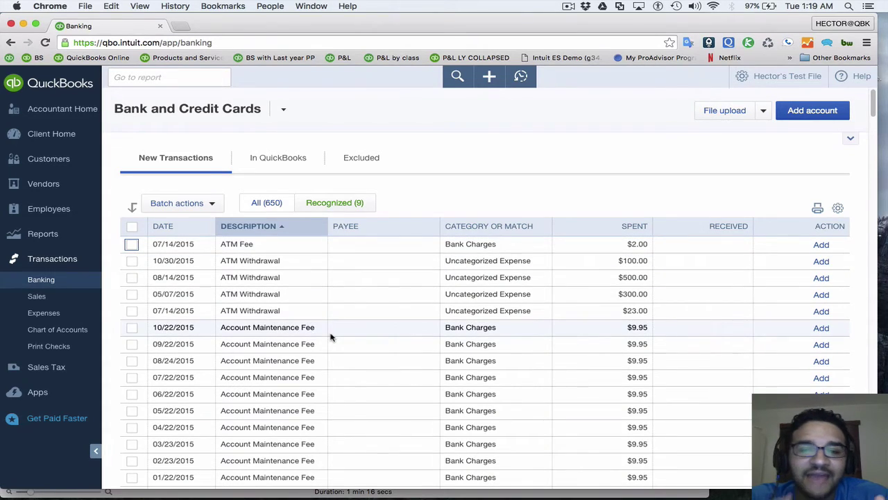
scroll(331, 337, down, 8)
scroll(331, 336, up, 2)
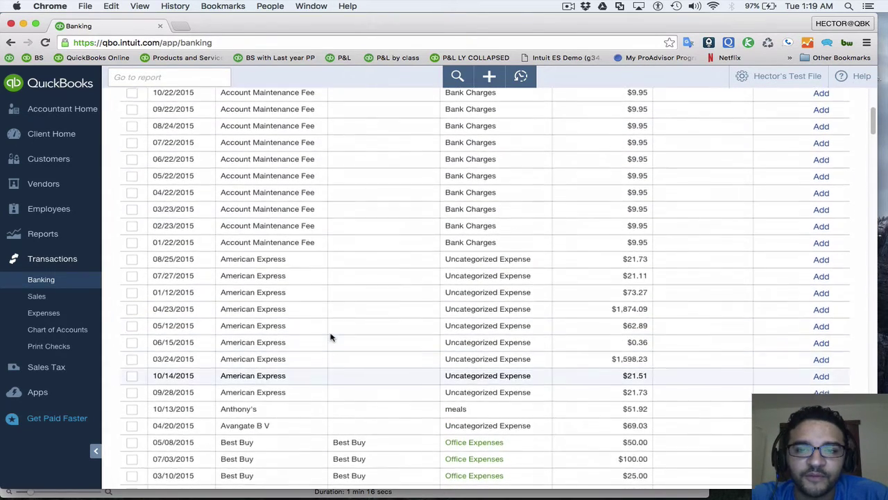
scroll(331, 336, down, 8)
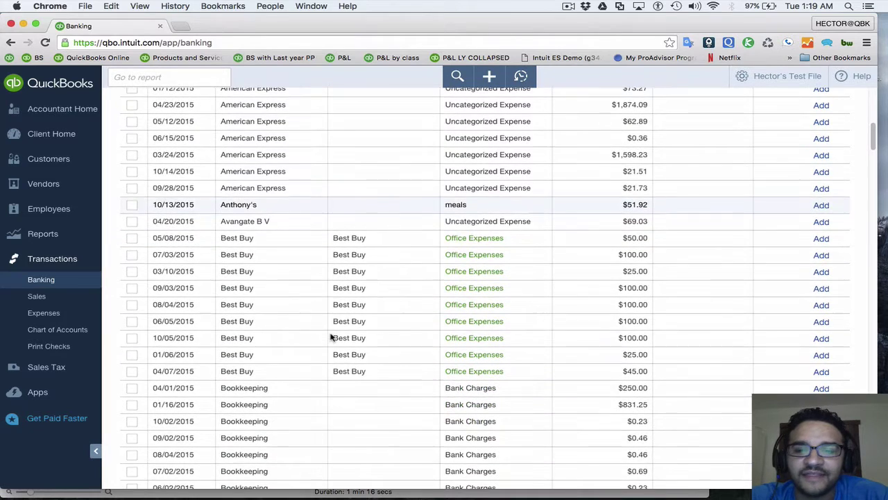
scroll(331, 337, down, 1)
scroll(330, 336, up, 1)
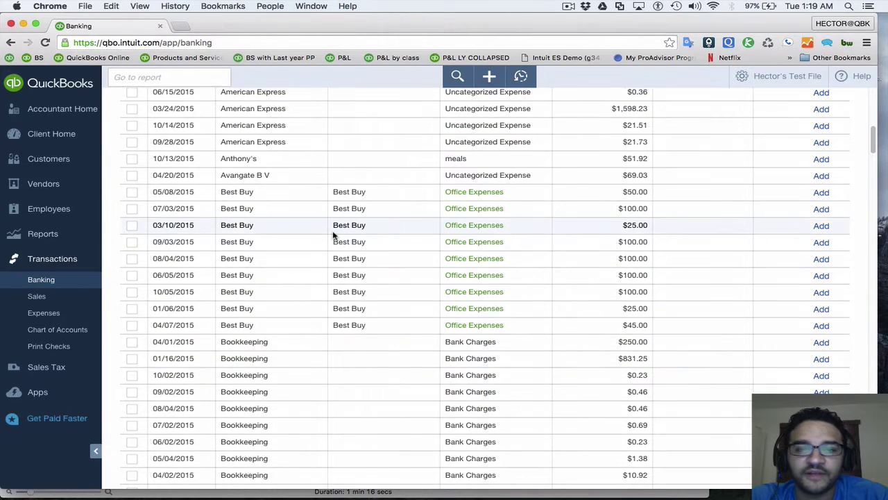
Expand the 03/10/2015 Best Buy $25.00 transaction and review its payee and Office Expenses category
click(266, 228)
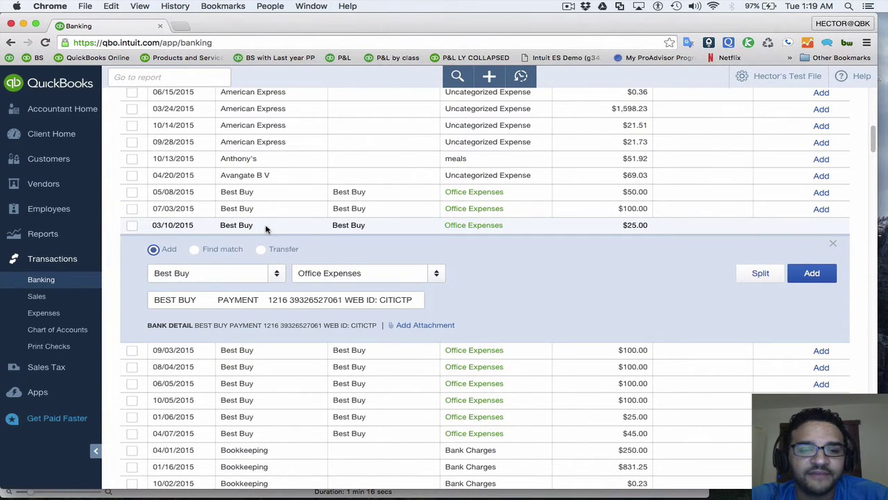
click(211, 275)
click(387, 276)
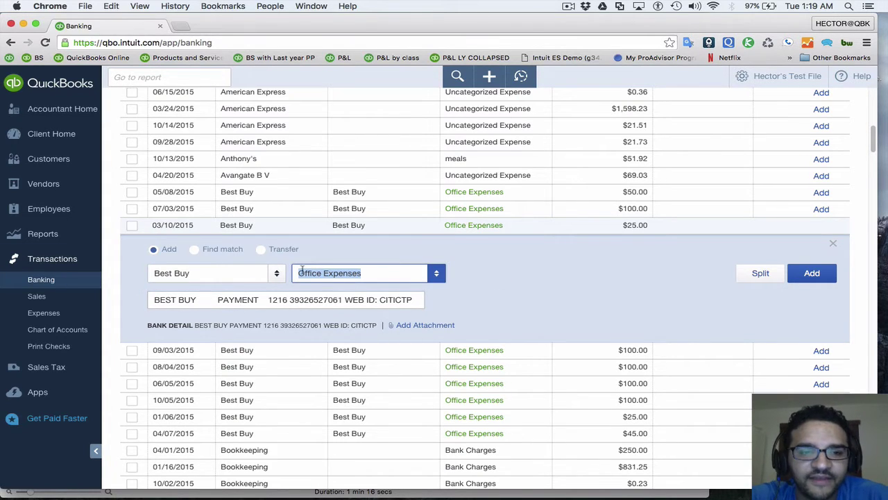
click(437, 277)
click(436, 277)
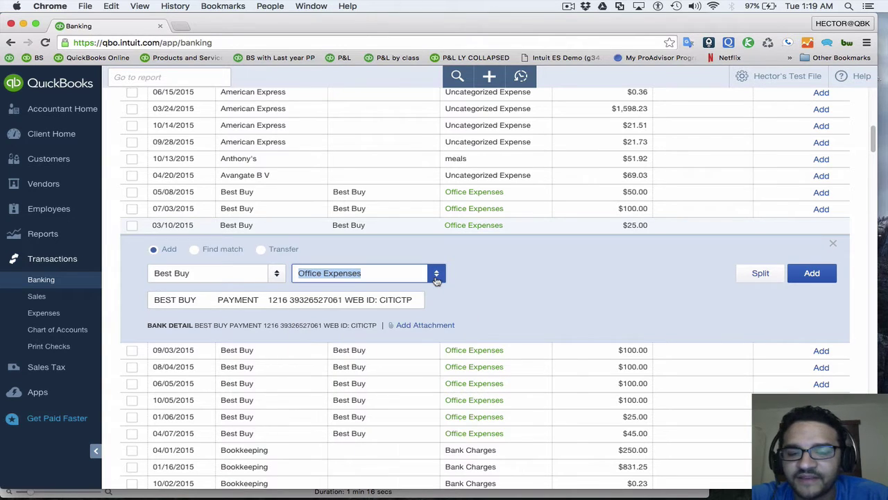
Attach narrow-gasoline-receipt.JPG to the Best Buy transaction, preview it, and add the transaction
click(425, 326)
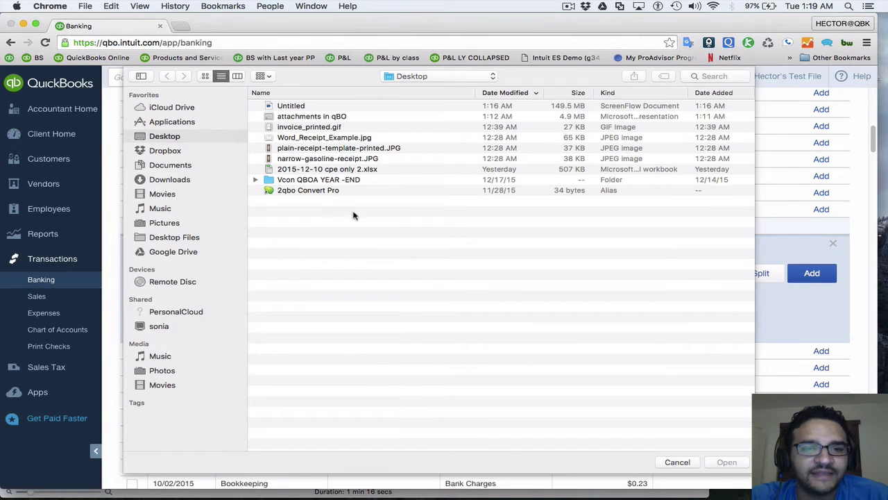
click(340, 162)
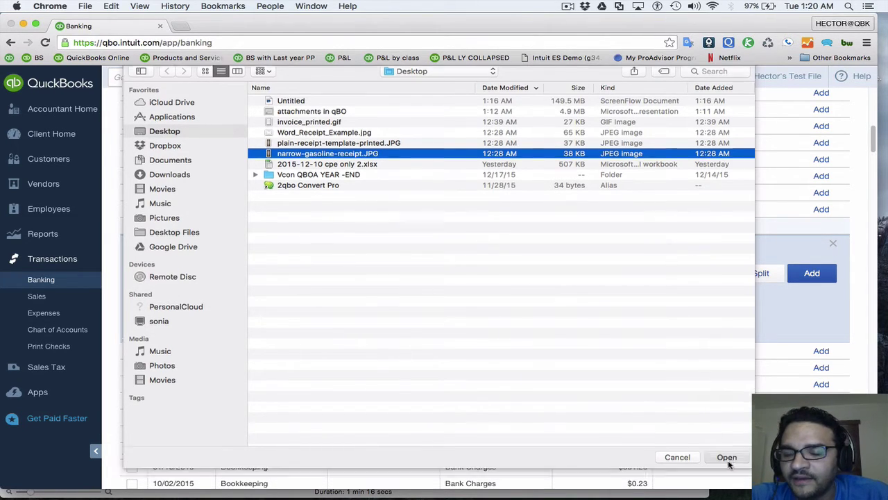
click(727, 462)
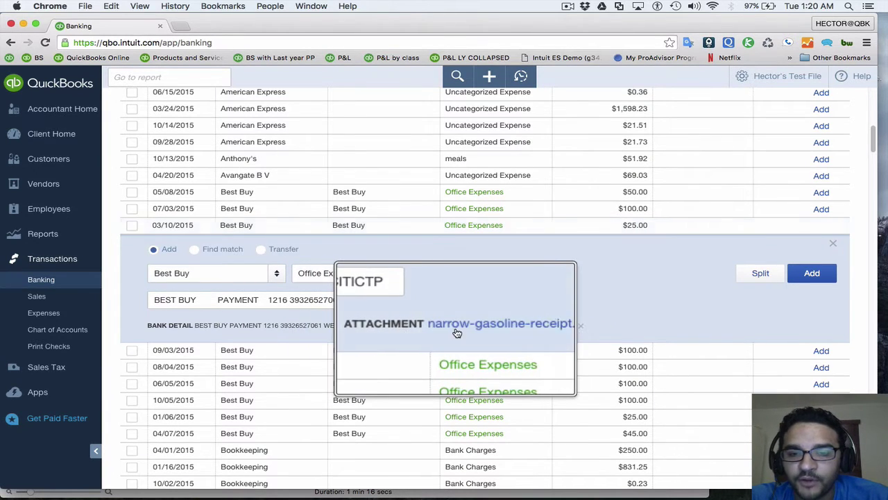
click(501, 326)
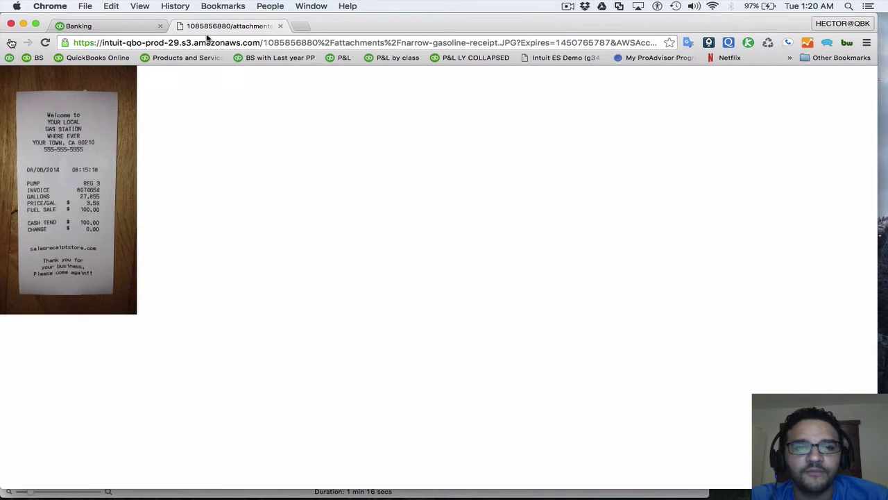
click(281, 26)
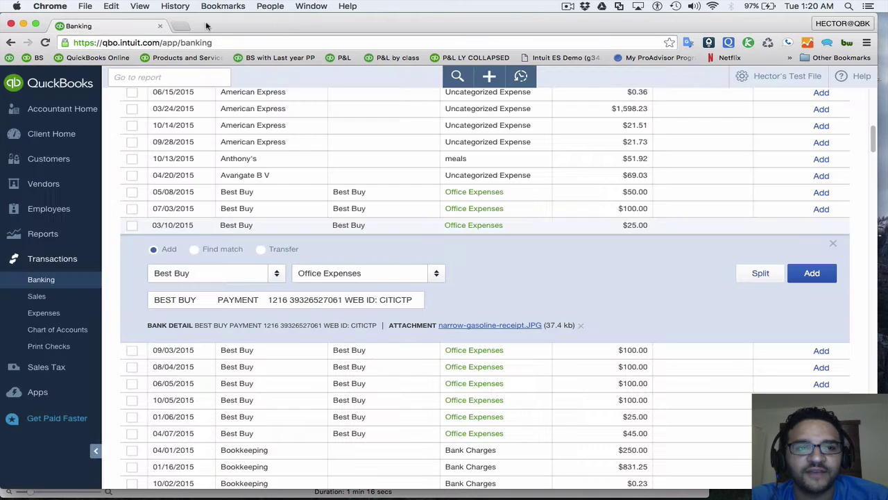
click(810, 274)
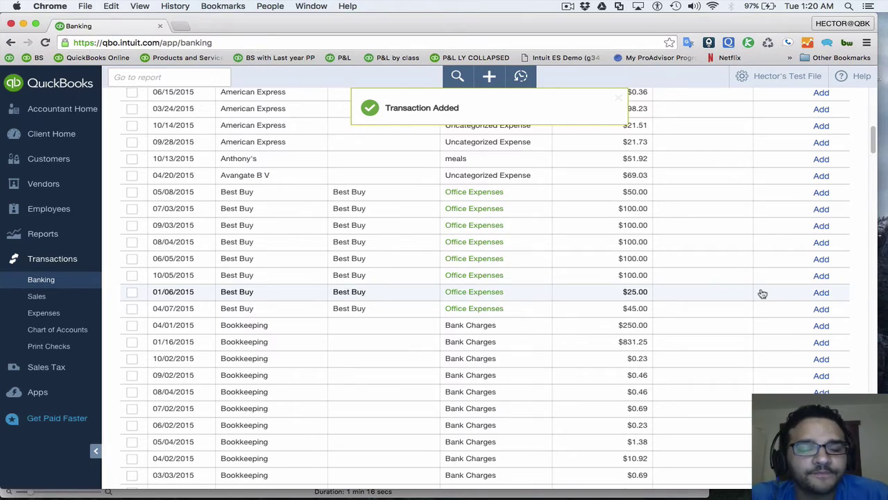
key(ctrl+Up)
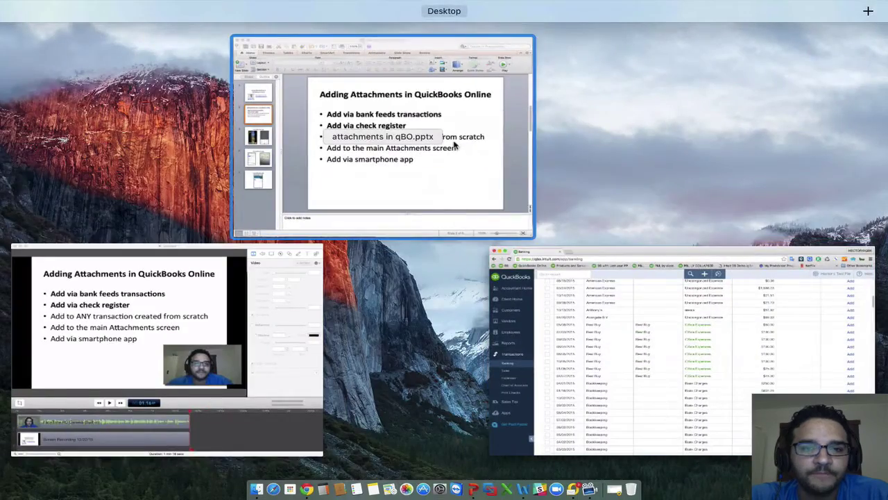
click(455, 144)
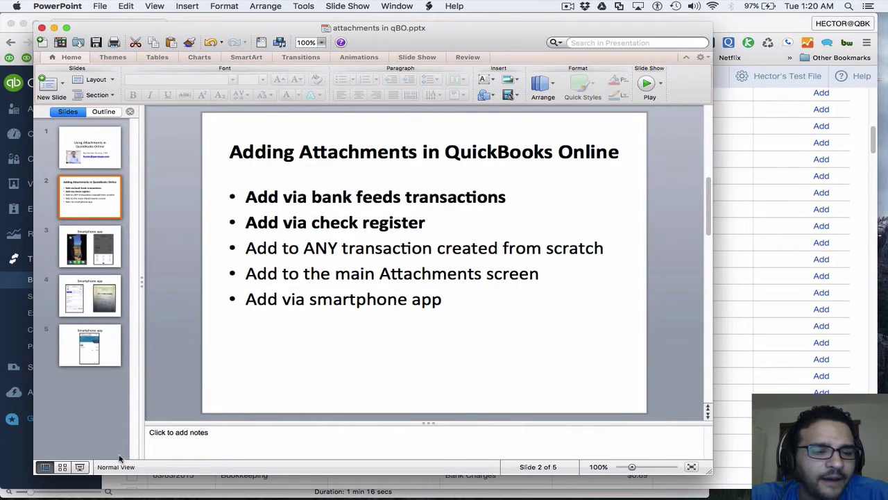
click(80, 466)
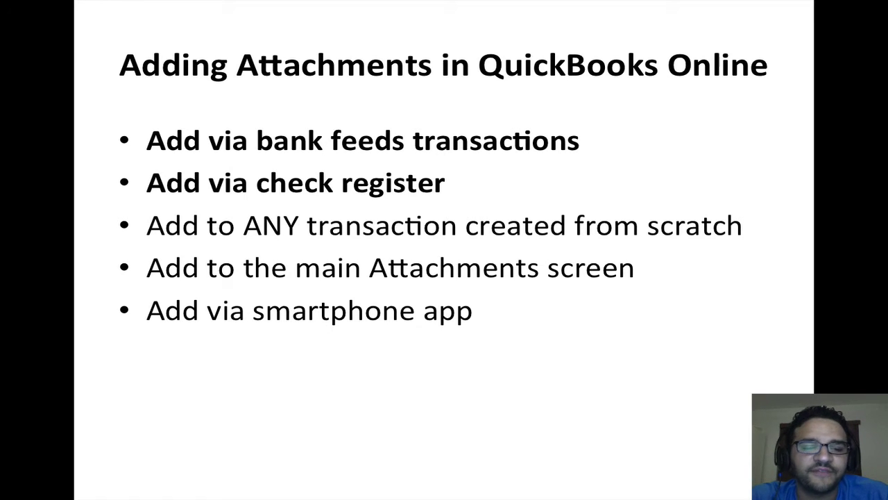
key(ctrl+Up)
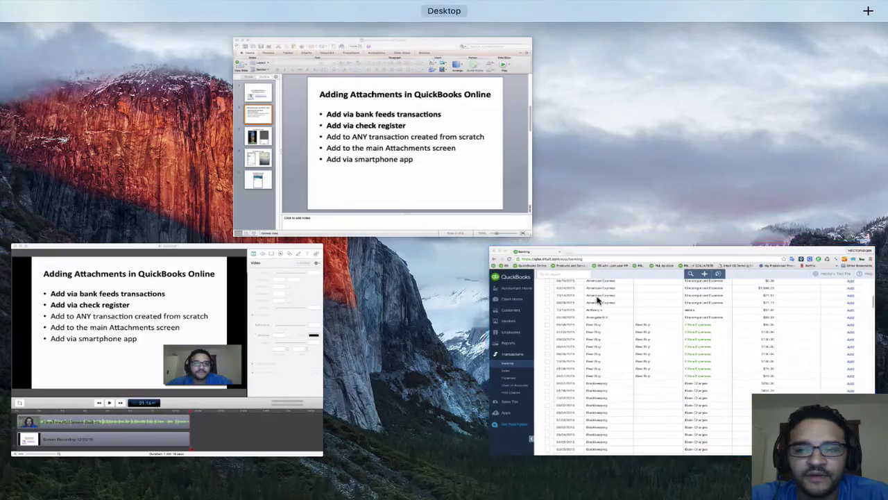
click(599, 300)
scroll(289, 199, up, 10)
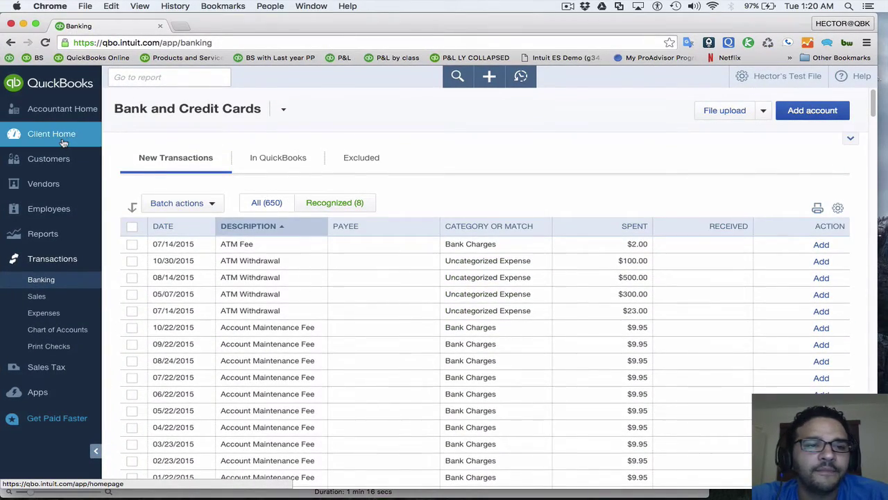
Start a new check to American Institute CPA with a Dues & Subscriptions line
click(62, 141)
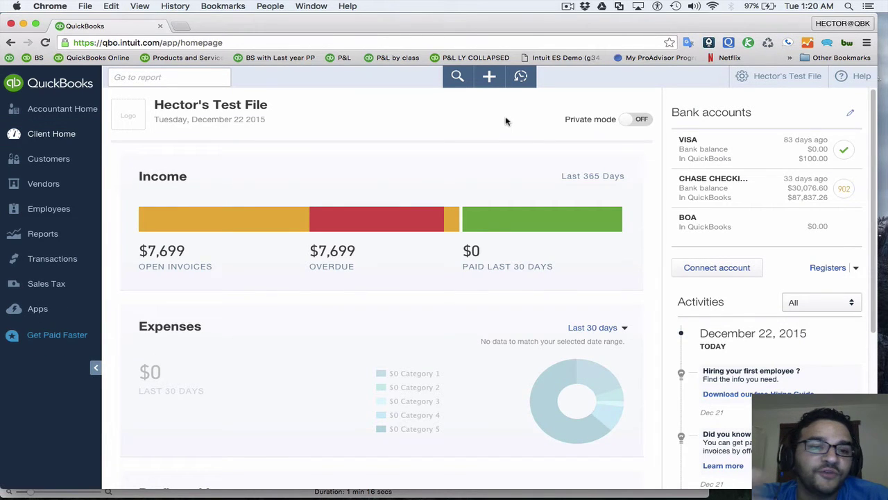
click(489, 77)
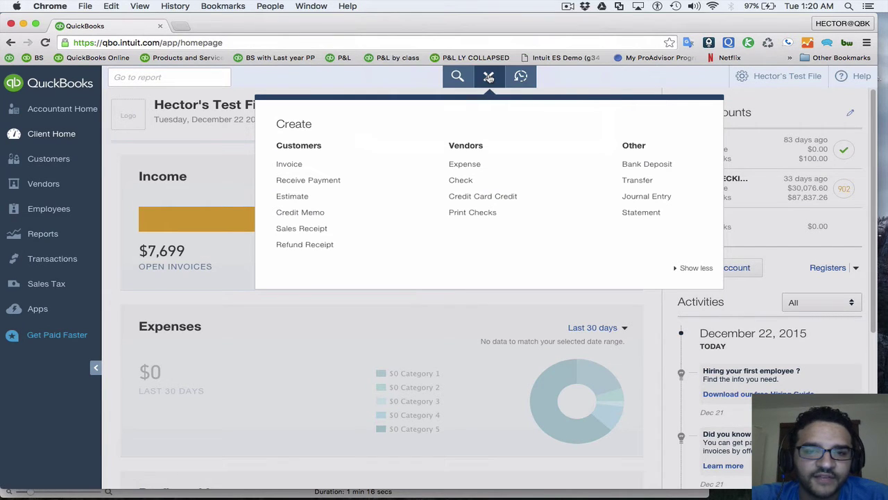
click(467, 182)
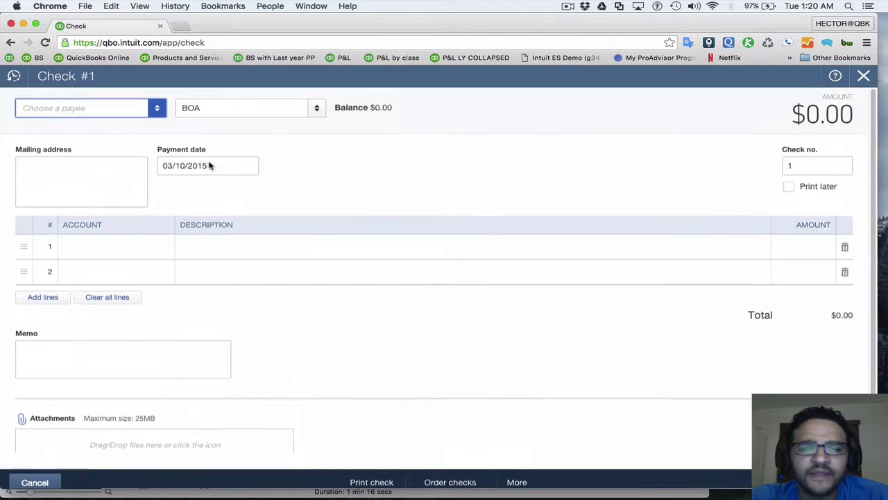
click(157, 108)
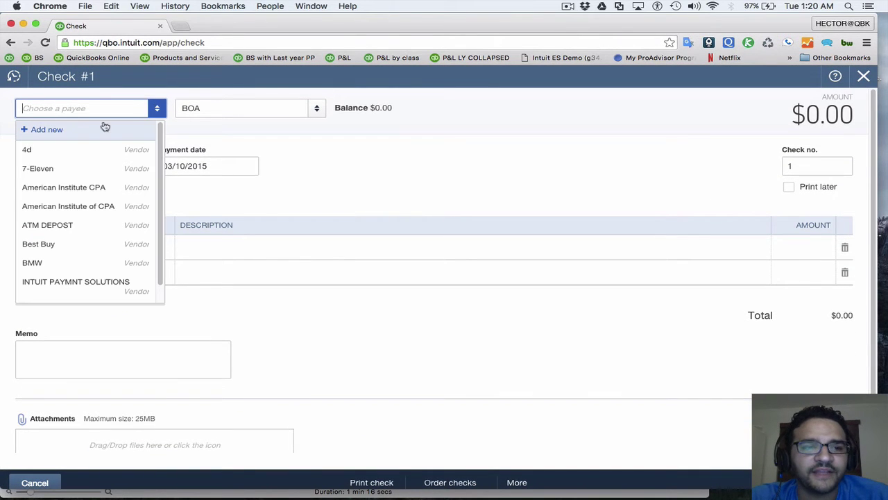
click(80, 187)
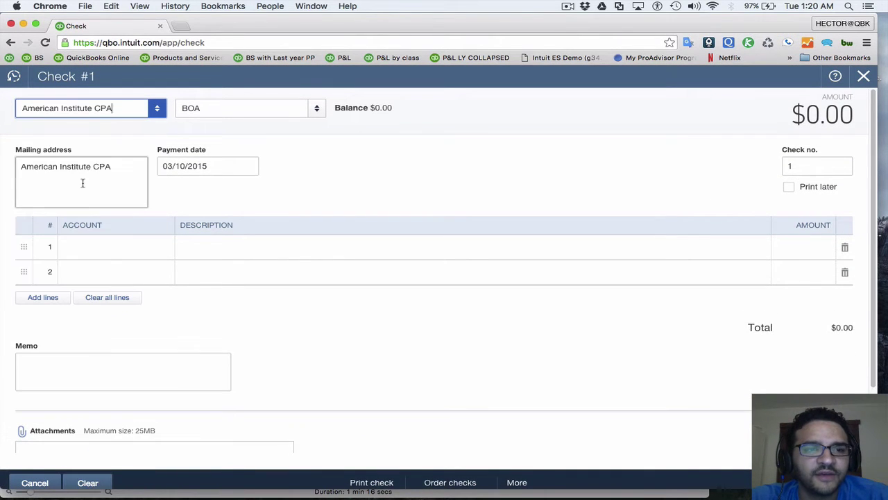
click(132, 244)
text(due)
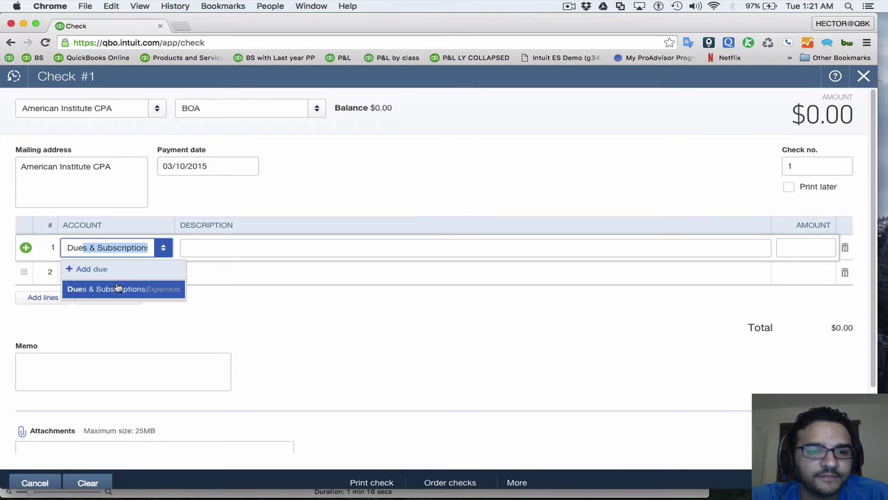
click(118, 288)
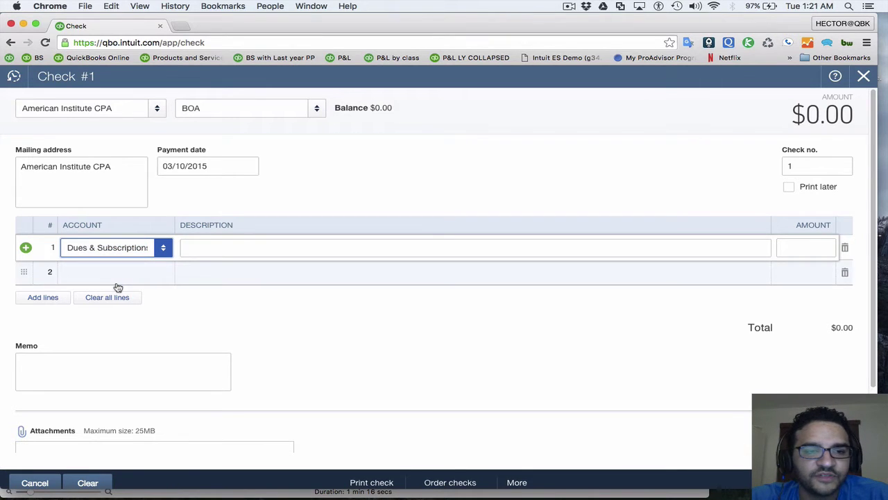
Set the check number to 100 and scroll down to the Attachments section
click(800, 172)
text(100)
key(Tab)
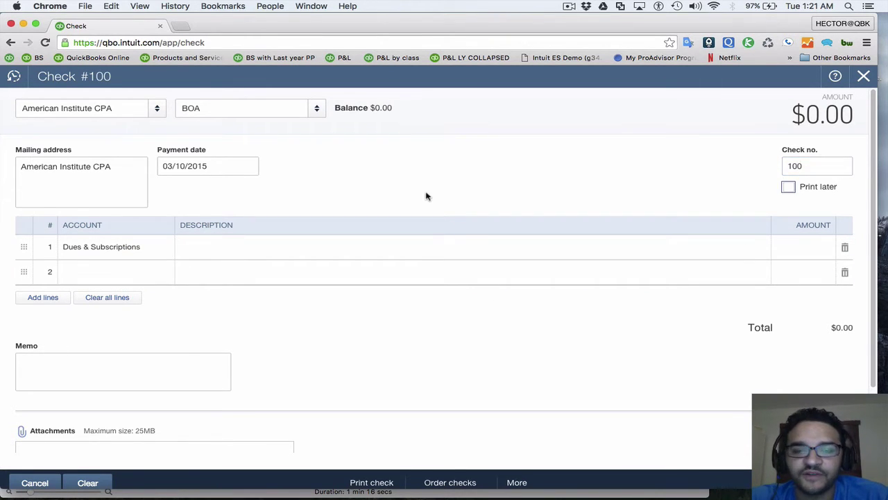
scroll(432, 196, down, 3)
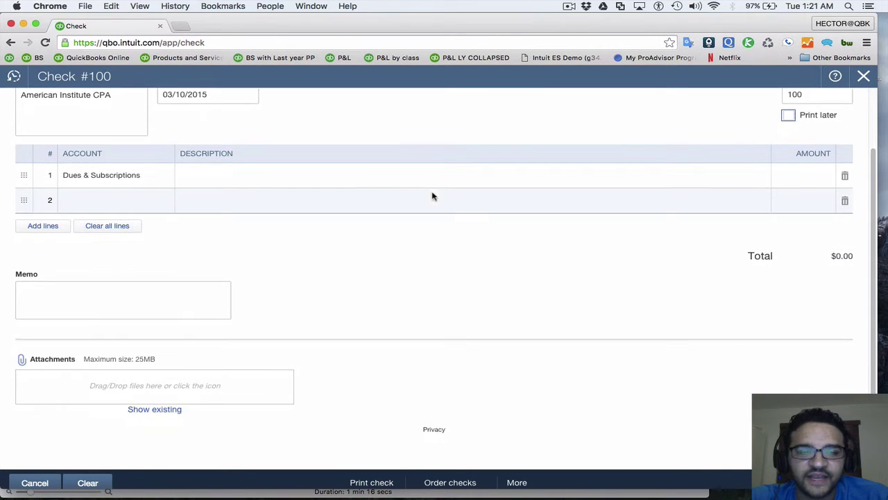
scroll(432, 196, up, 3)
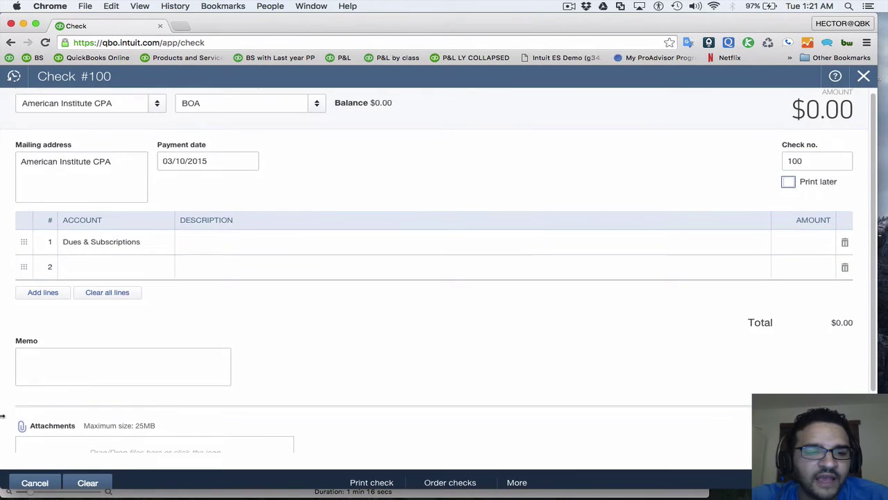
scroll(59, 414, down, 3)
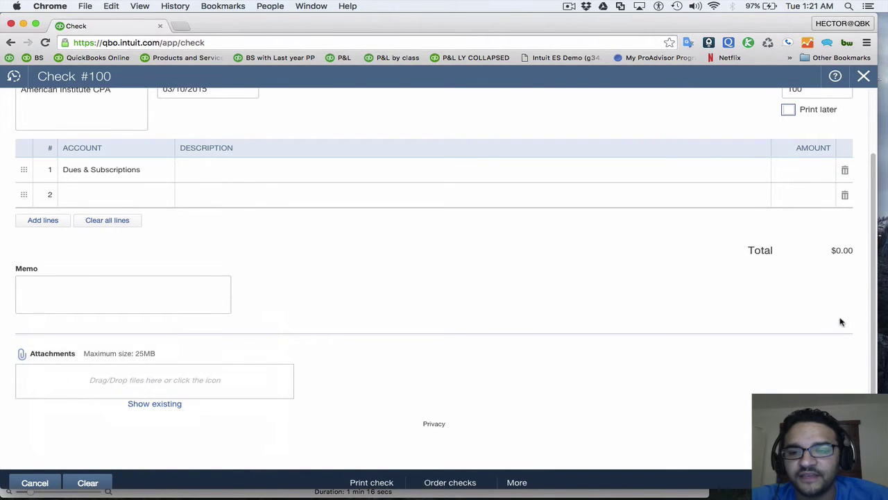
Drag Word_Receipt_Example.jpg from the desktop onto check #100 and preview the attached receipt
drag(871, 311, 773, 304)
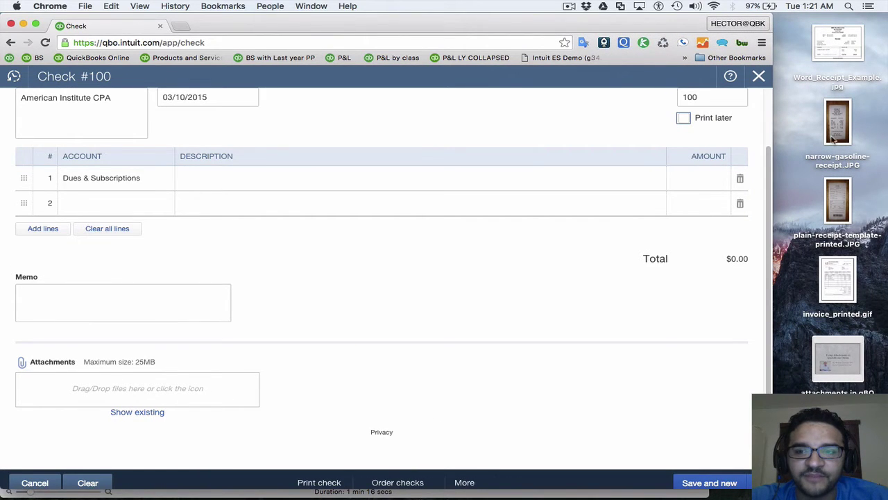
click(839, 53)
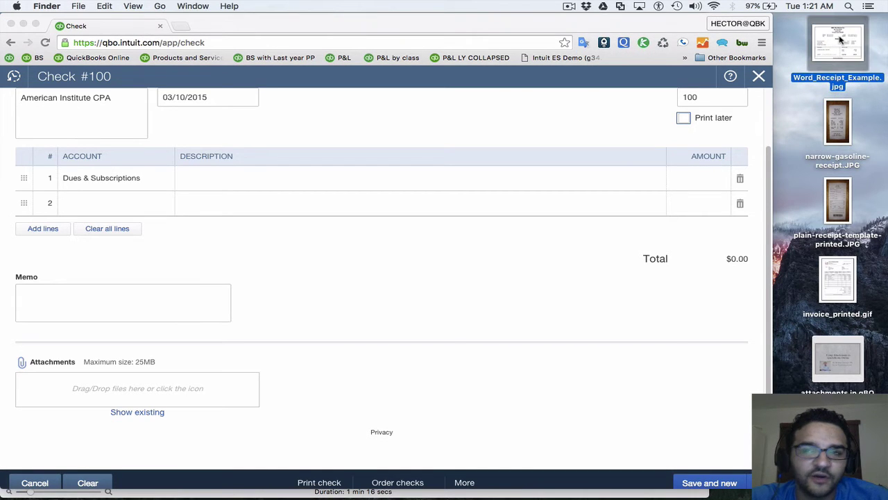
drag(841, 43, 146, 391)
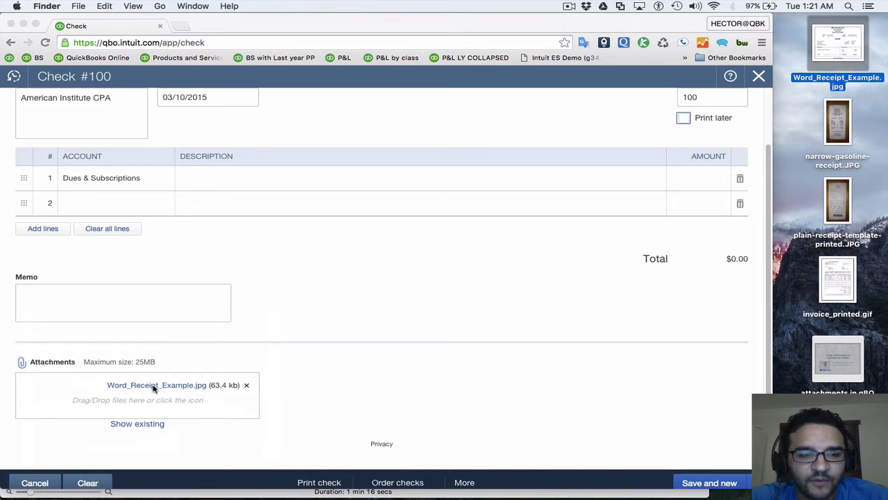
click(154, 389)
click(150, 386)
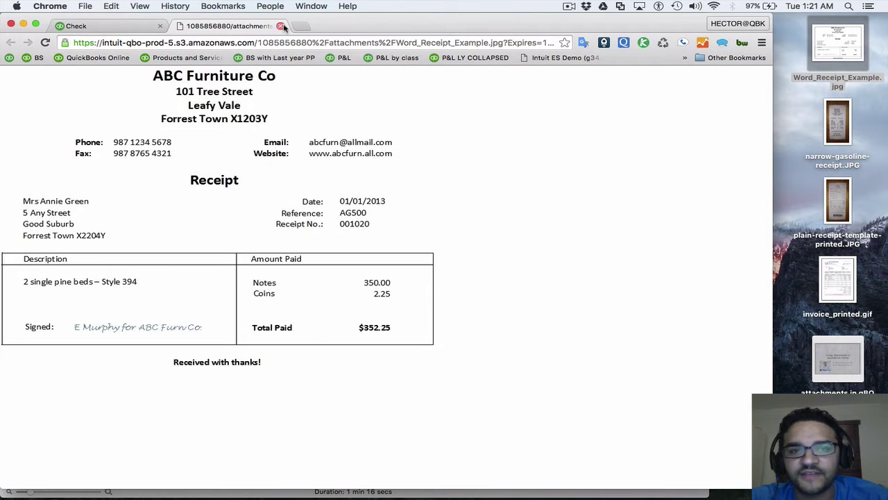
click(281, 25)
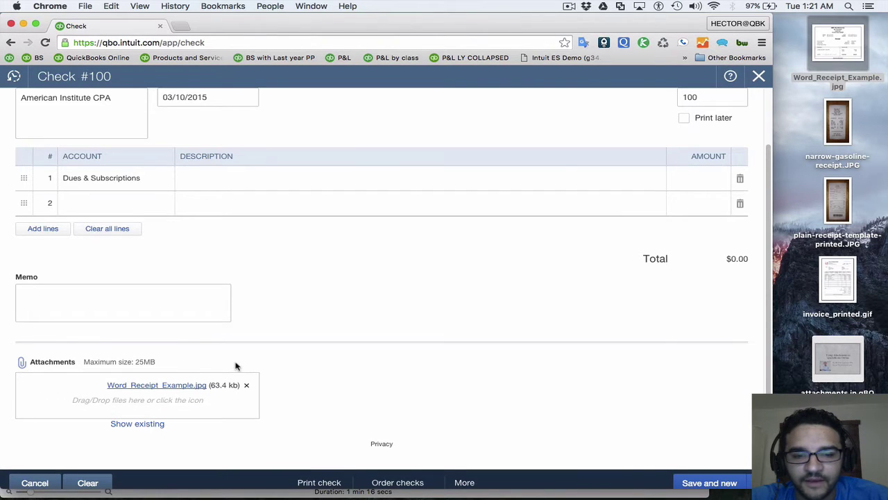
scroll(235, 366, down, 1)
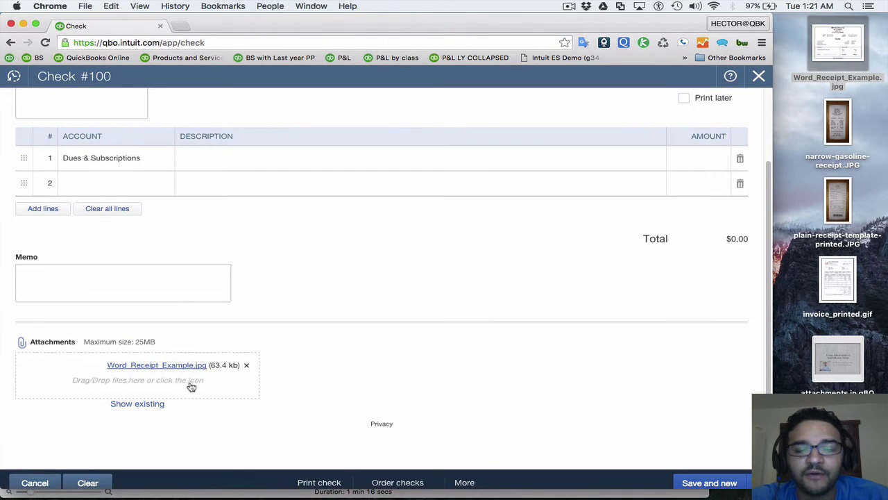
drag(774, 157, 878, 167)
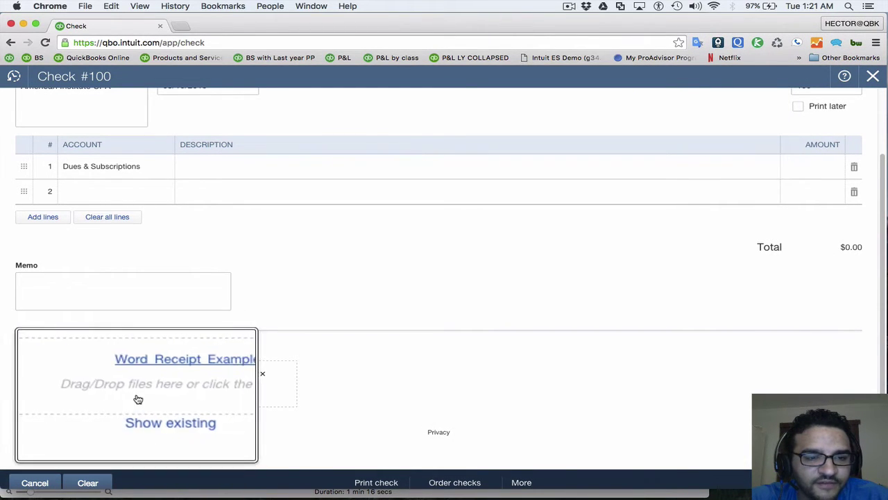
click(74, 385)
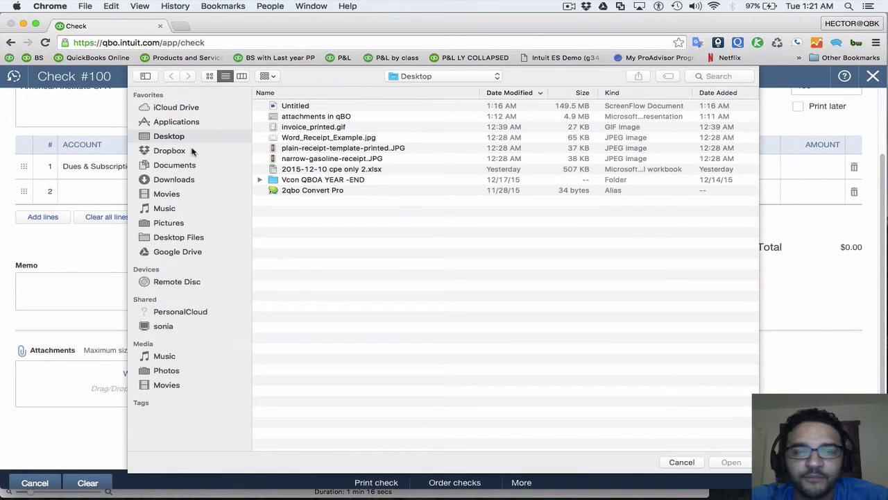
click(681, 462)
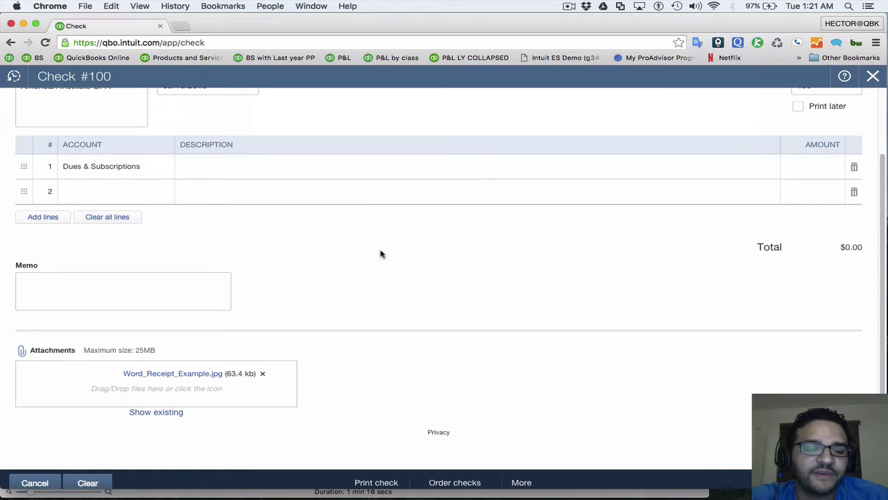
scroll(380, 254, down, 1)
scroll(444, 277, down, 1)
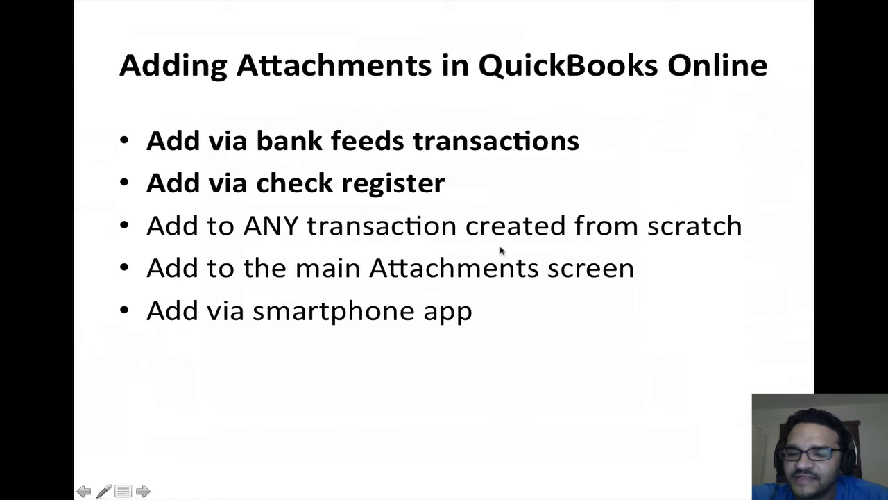
Switch from PowerPoint back to the QuickBooks window and show the Create menu
key(ctrl+Up)
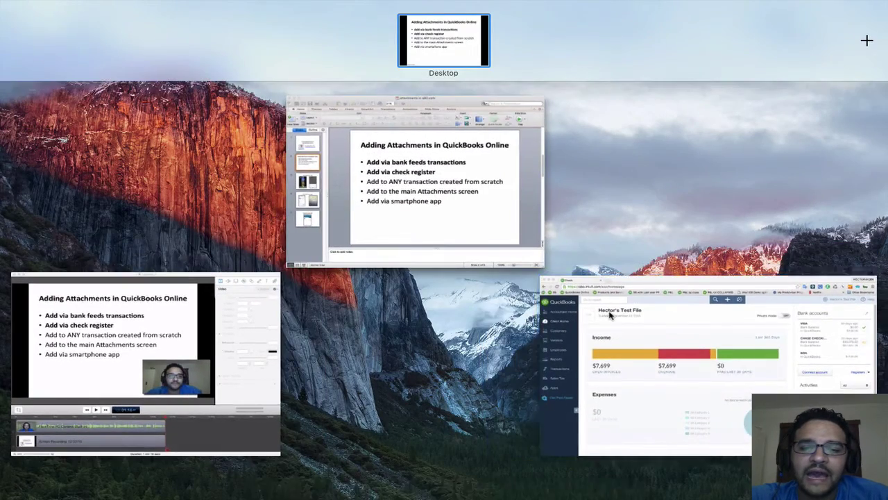
click(610, 316)
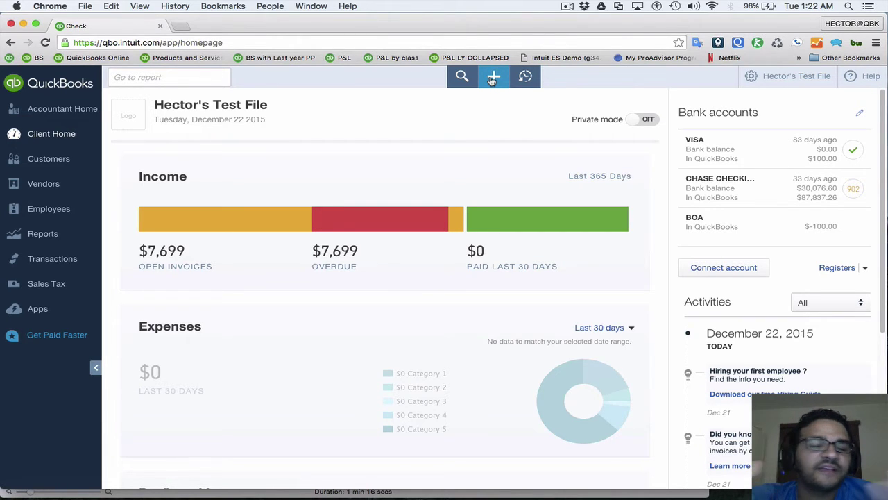
click(492, 80)
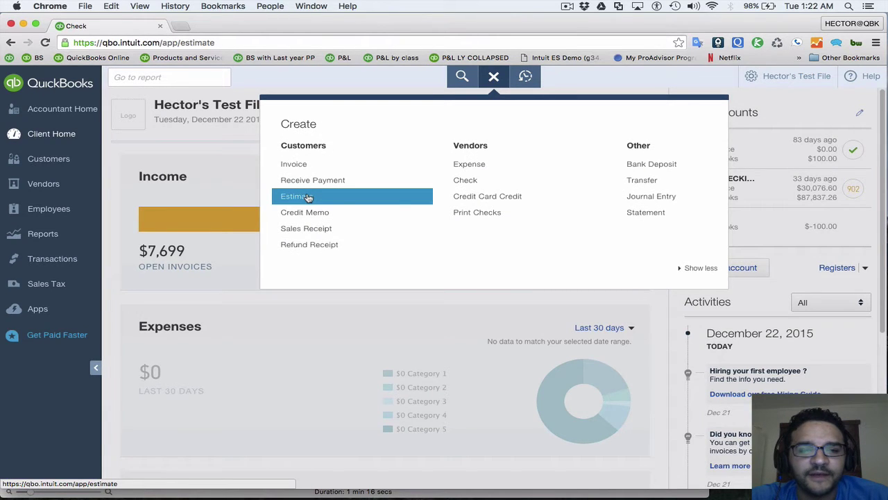
Start an estimate for customer test with a single Delivery line totalling $450.00
click(308, 198)
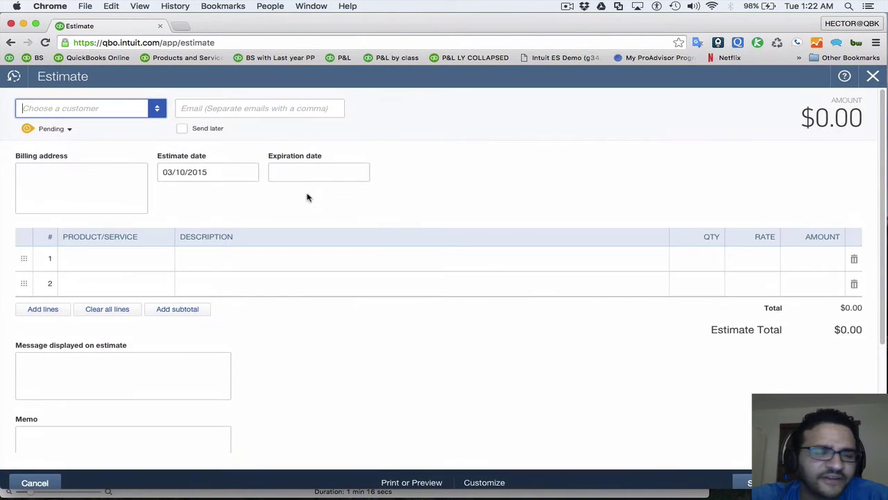
click(156, 109)
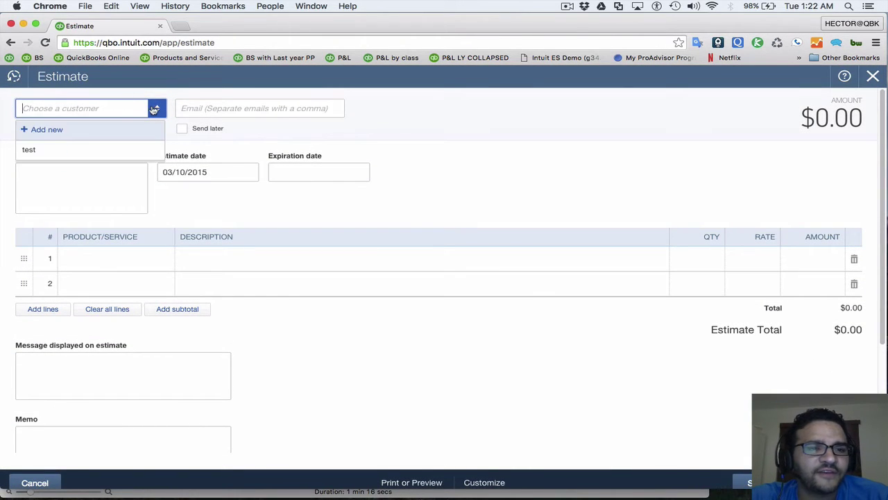
click(74, 153)
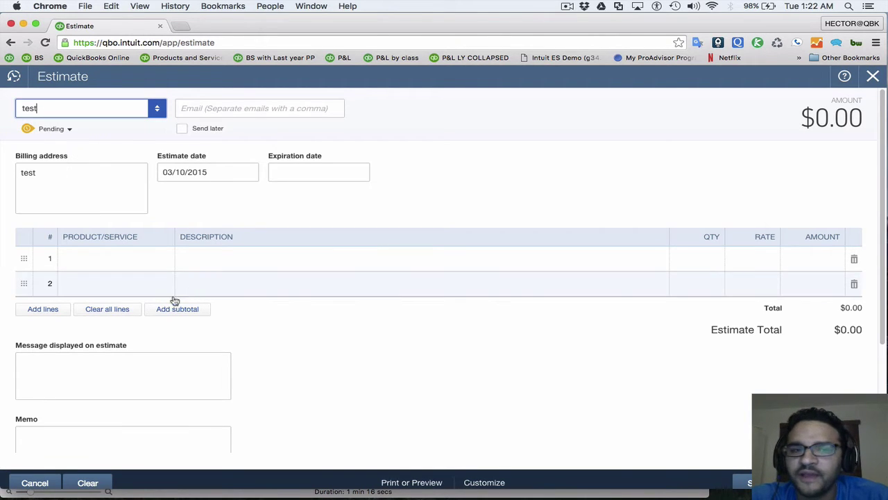
click(159, 262)
click(164, 260)
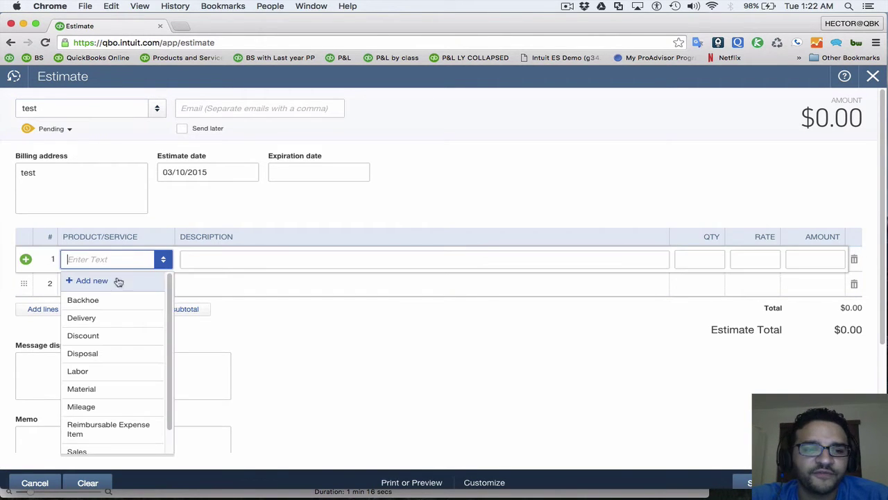
click(103, 318)
drag(817, 258, 873, 259)
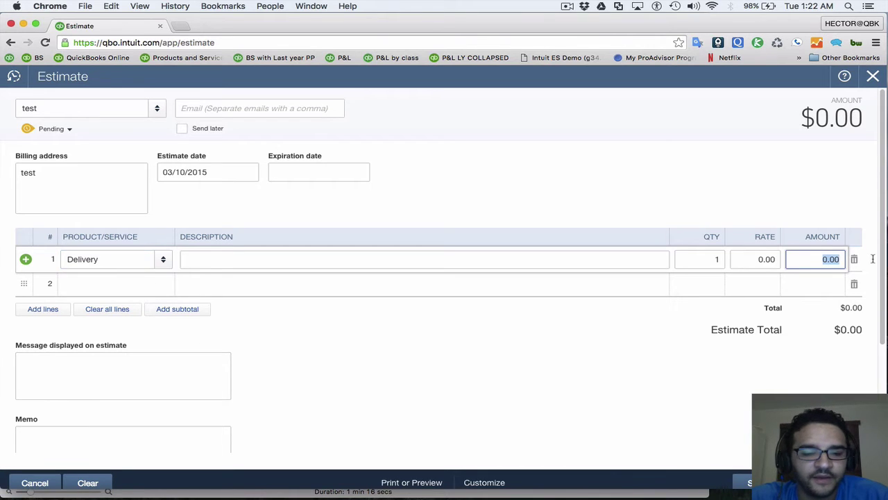
text(450)
key(Tab)
scroll(738, 262, down, 3)
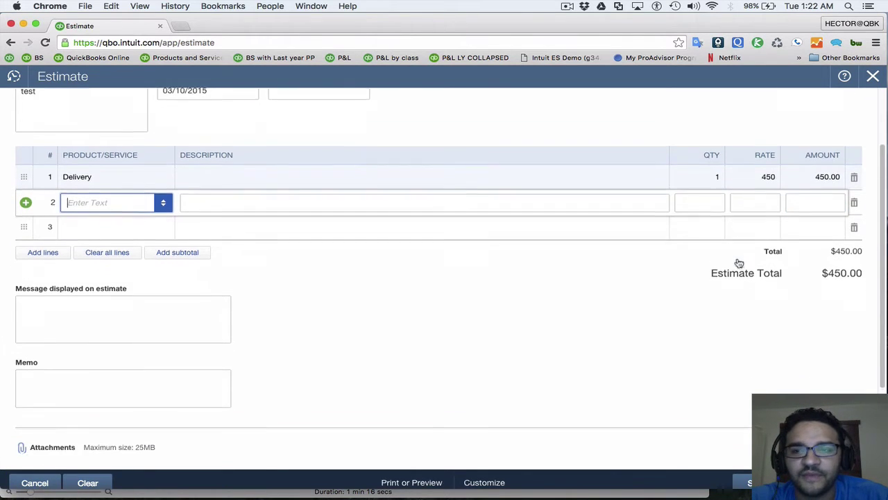
scroll(738, 262, down, 2)
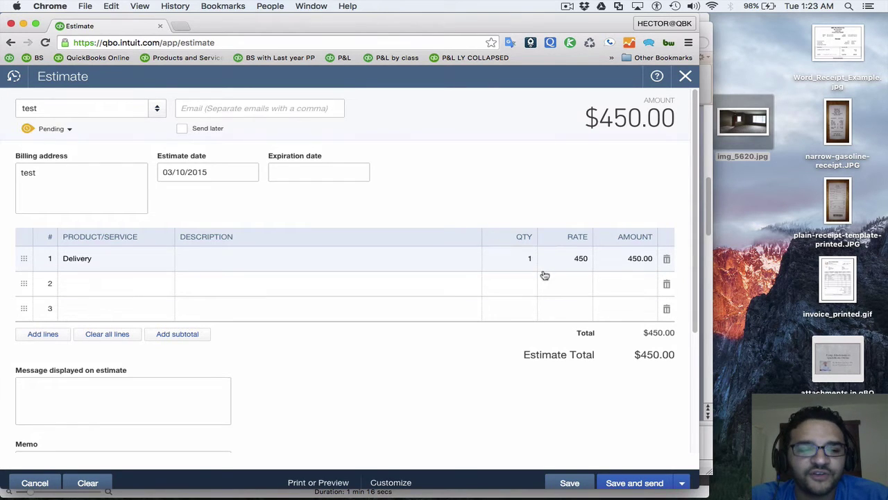
Preview img_5620.jpg, then drag it from the desktop into the estimate's attachments
scroll(545, 272, down, 3)
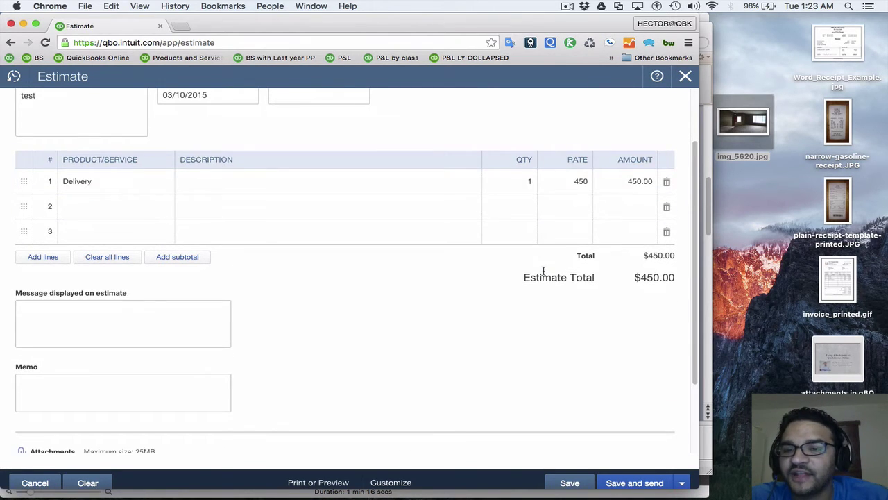
scroll(543, 271, up, 3)
scroll(574, 260, down, 5)
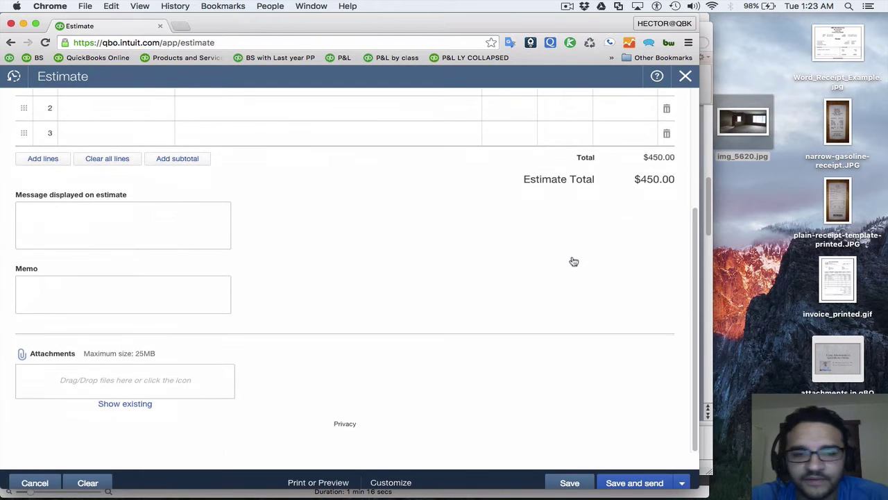
drag(755, 114, 757, 120)
double_click(757, 119)
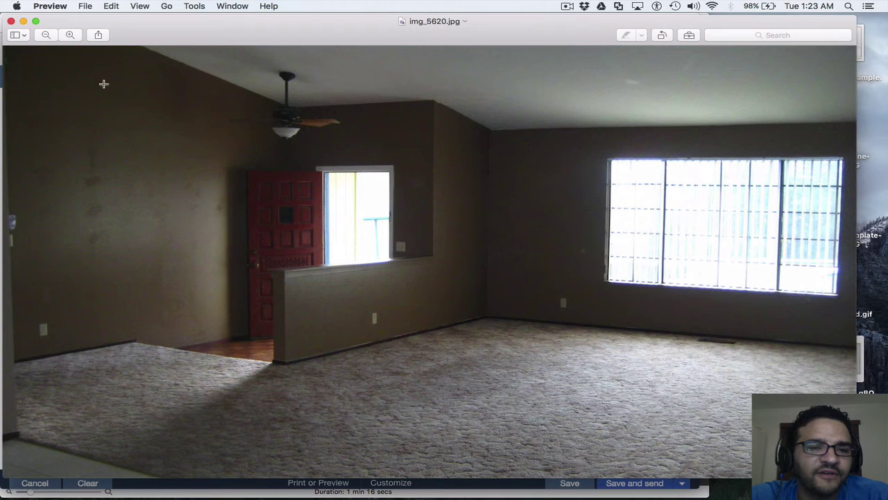
click(11, 23)
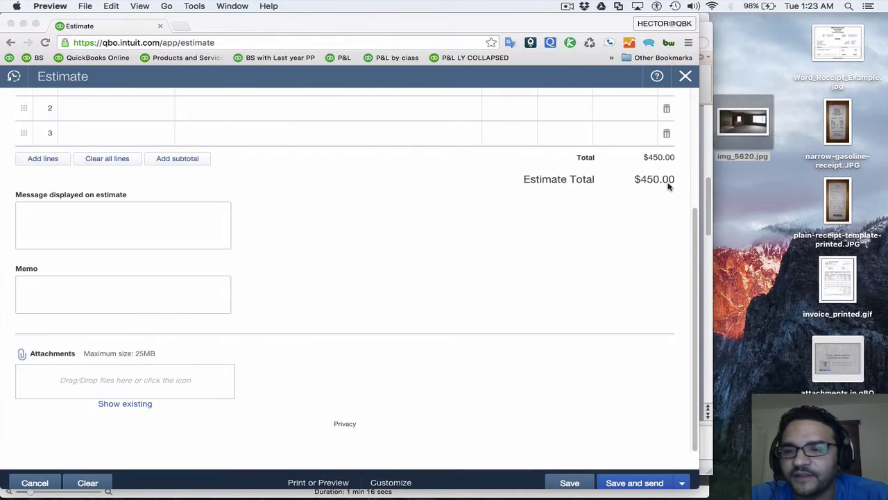
drag(760, 117, 109, 375)
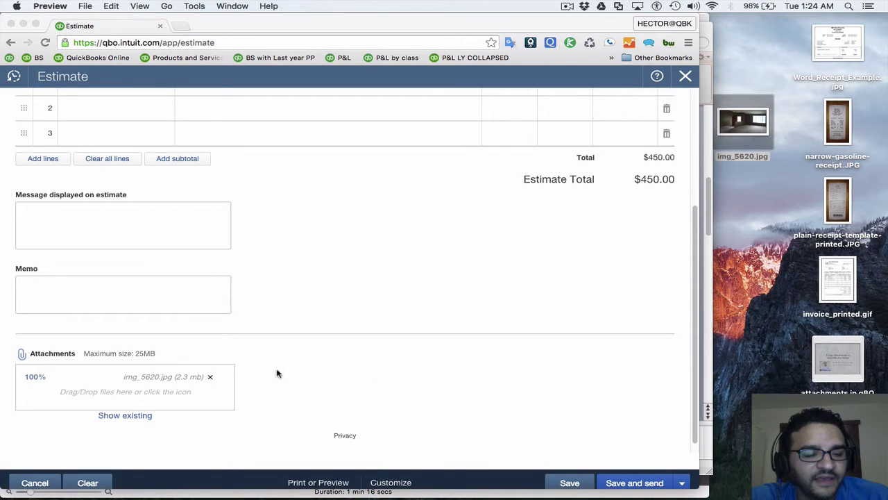
Attach a second copy of img_5620.jpg to the estimate and mark both copies 'Attach to email'
click(341, 369)
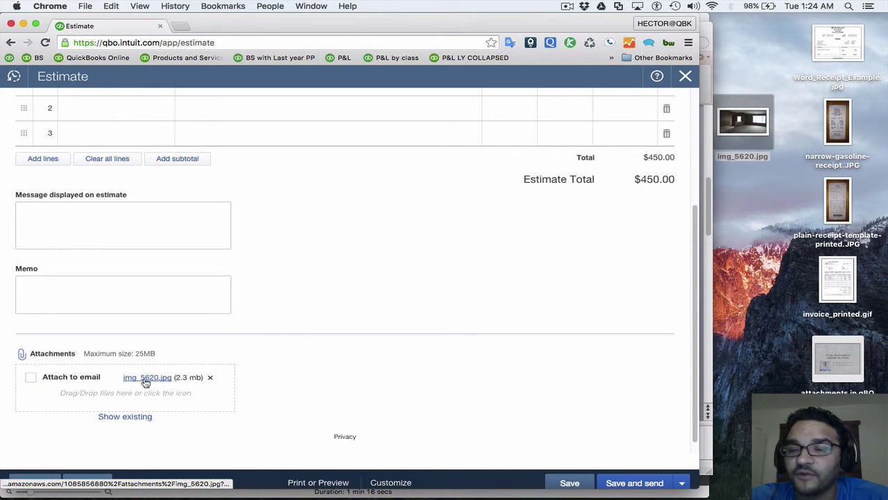
drag(743, 122, 127, 394)
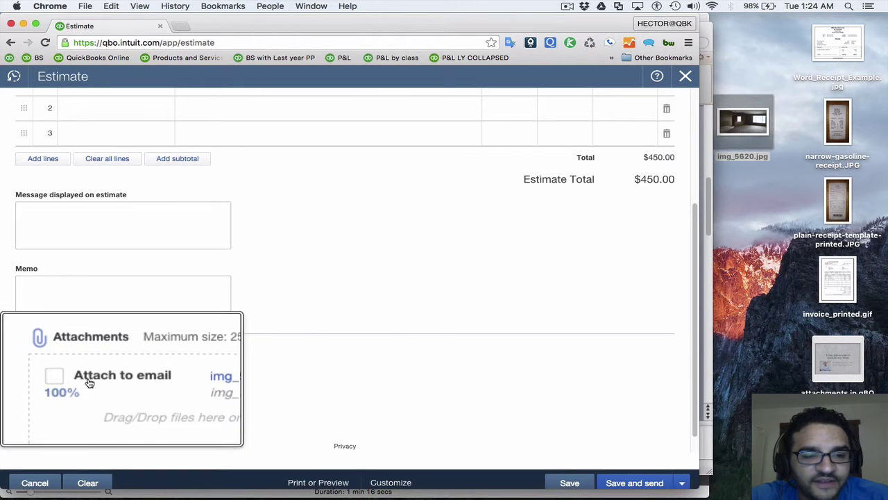
click(30, 378)
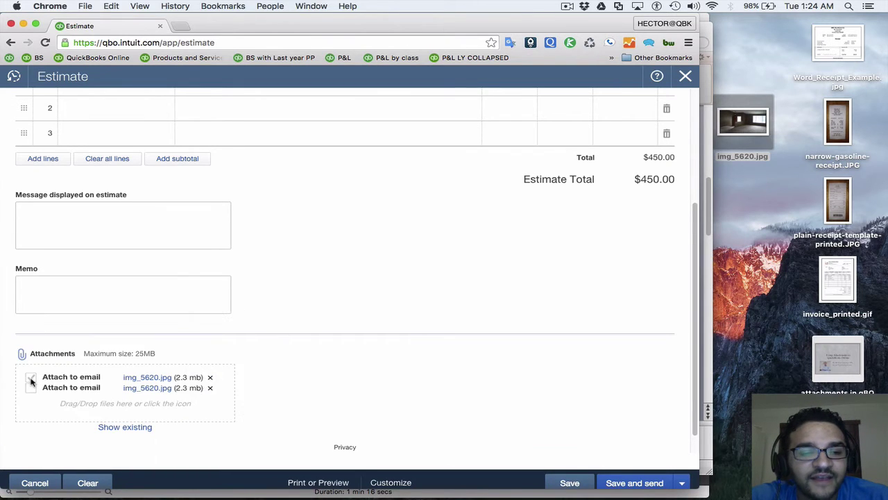
click(32, 388)
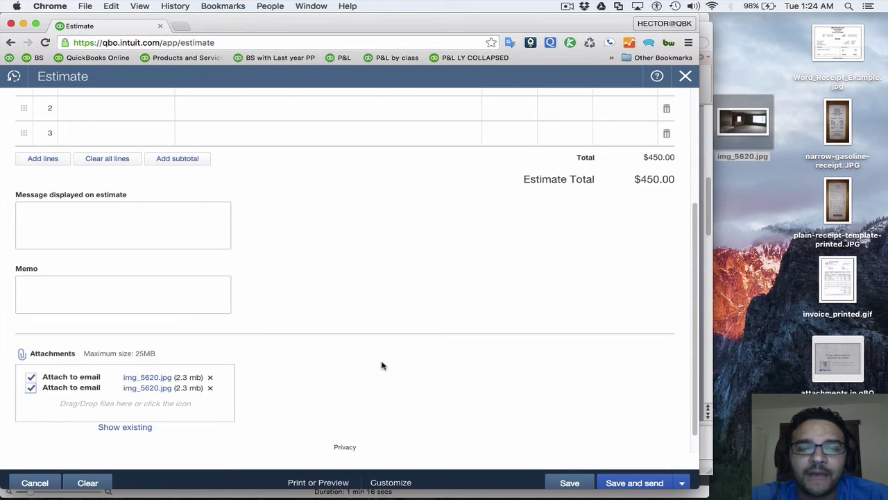
scroll(347, 291, up, 5)
Fix the typo in the customer's e-mail address and save and send the $450.00 Delivery estimate
click(232, 111)
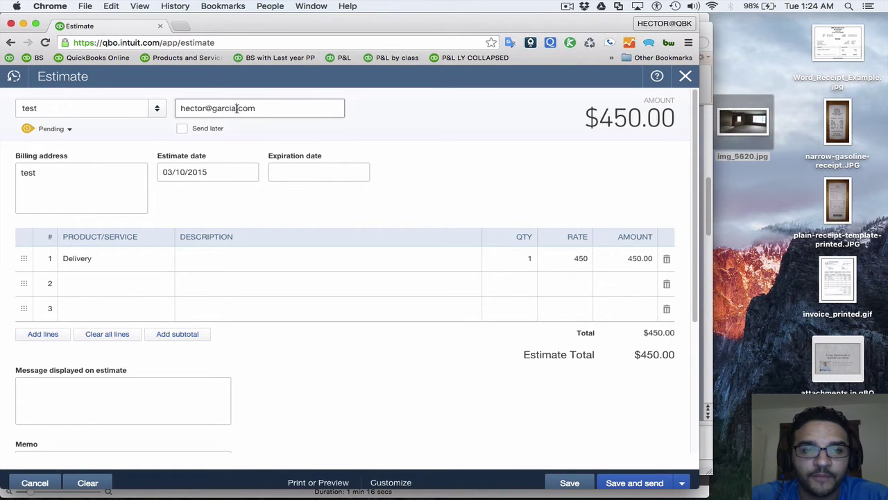
text(a)
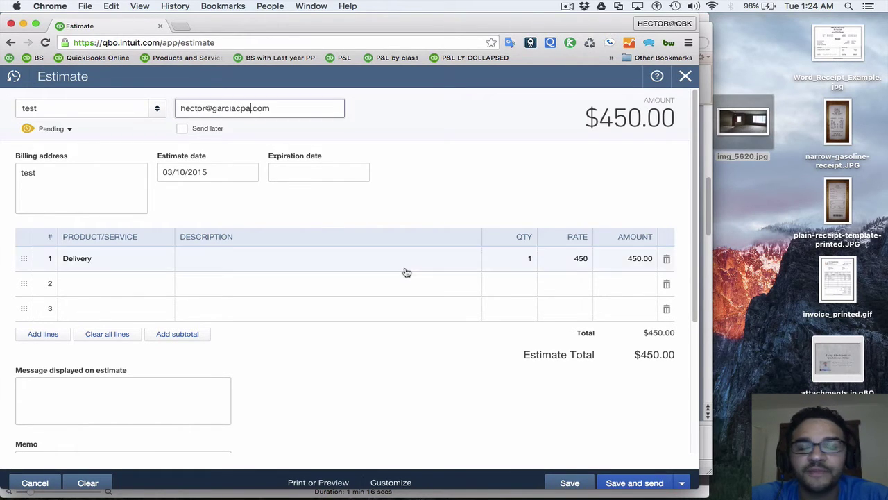
scroll(407, 271, down, 2)
scroll(523, 349, up, 2)
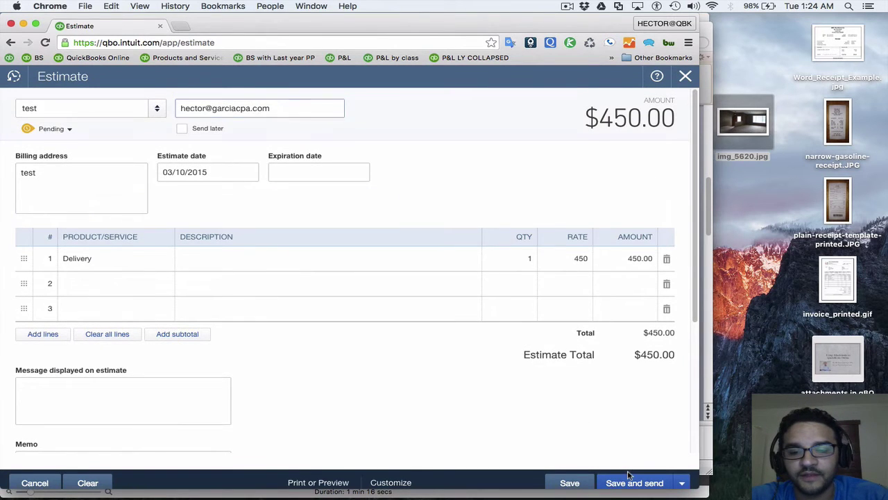
click(628, 482)
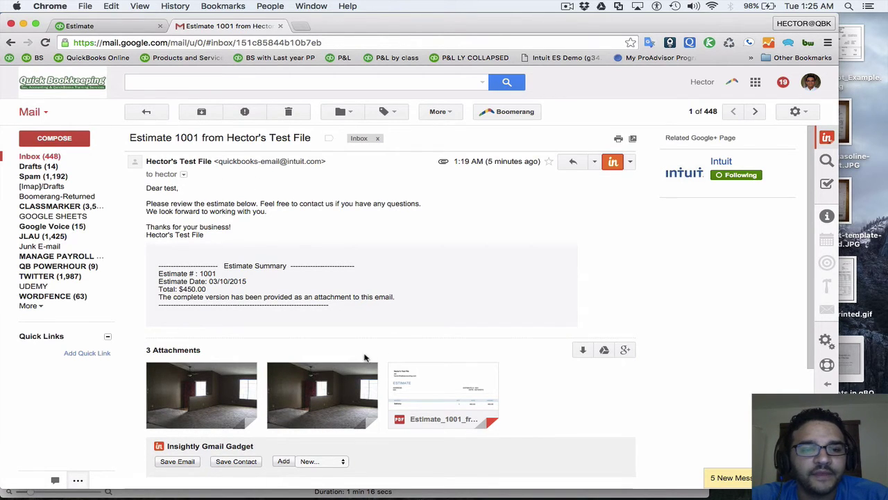
View the Estimate 1001 PDF attached to the received email, then close the viewer
click(446, 387)
scroll(429, 232, down, 3)
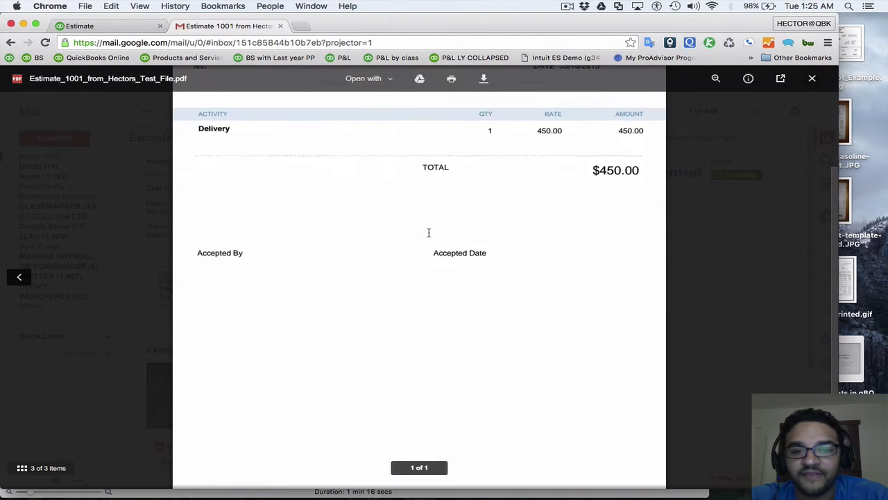
scroll(428, 233, up, 3)
key(Escape)
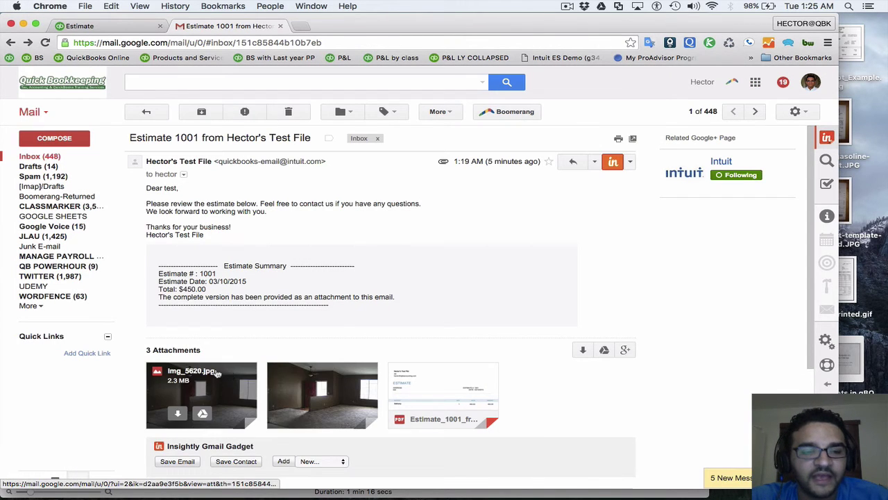
Switch back to the QuickBooks Attachments window through Mission Control
drag(216, 373, 338, 391)
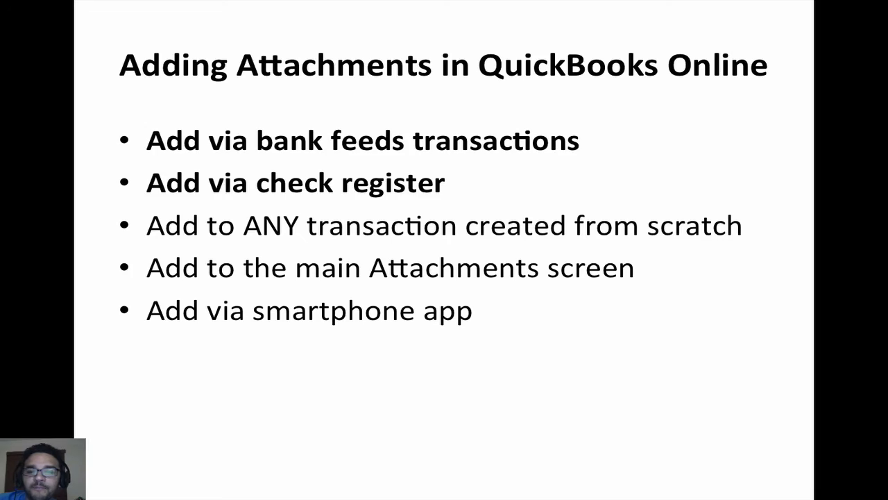
key(ctrl+Up)
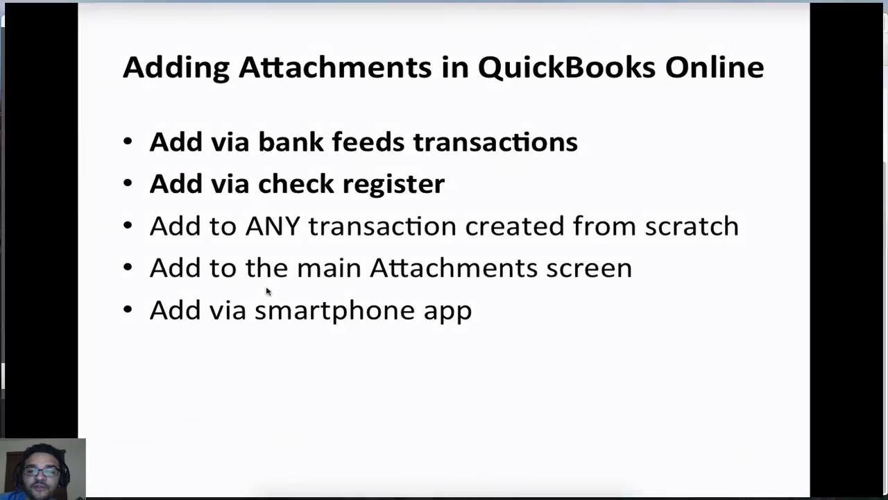
click(680, 159)
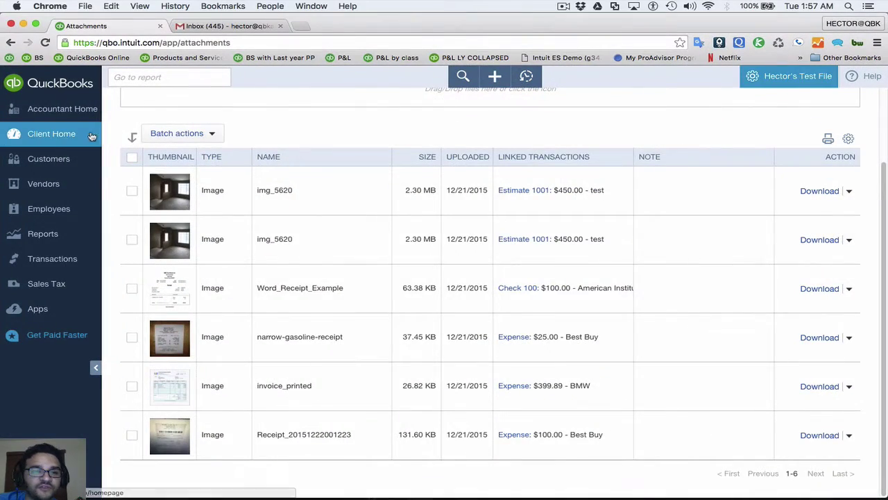
click(51, 133)
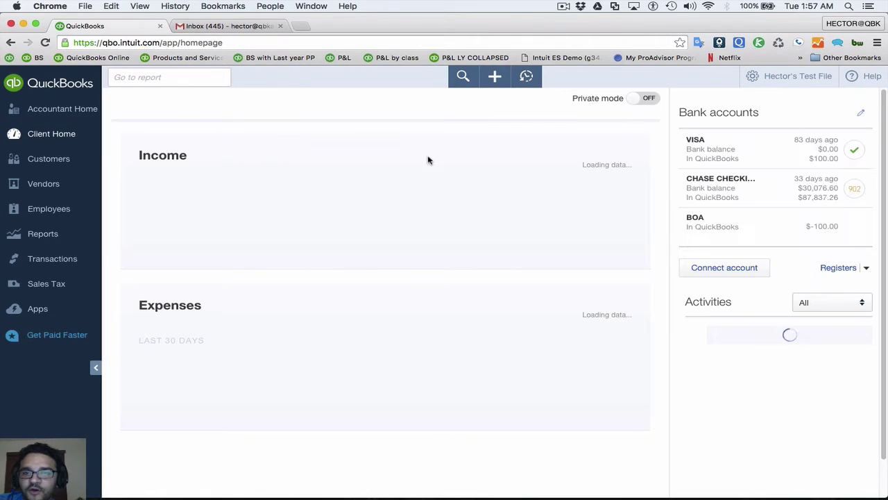
click(764, 78)
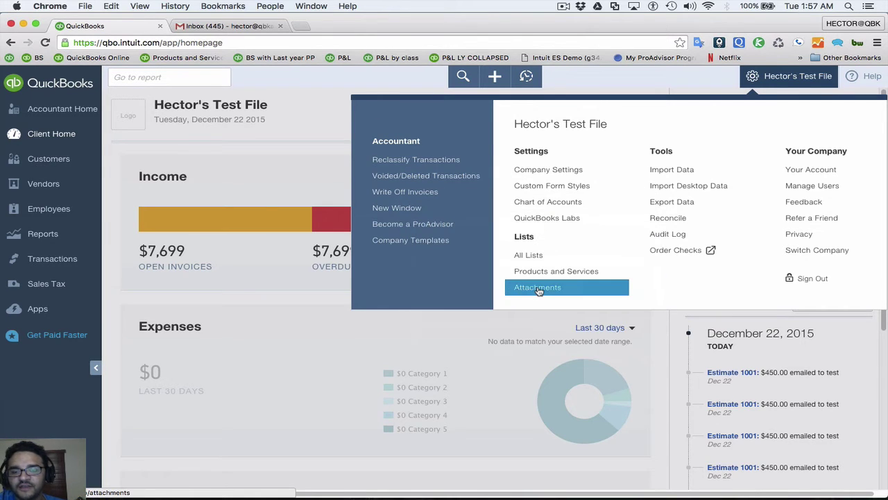
click(538, 289)
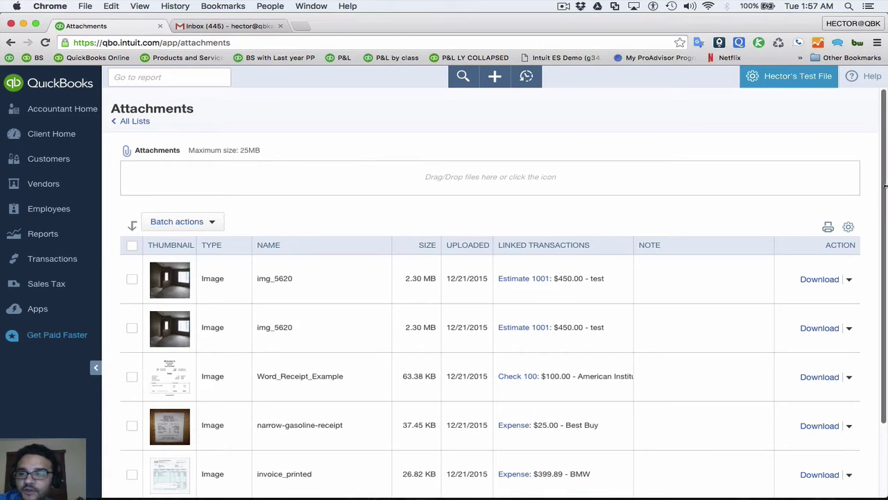
Upload the 'attachments in qBO' file and the plain-receipt-template-printed receipt from the desktop, then restore Chrome's width
drag(886, 184, 792, 177)
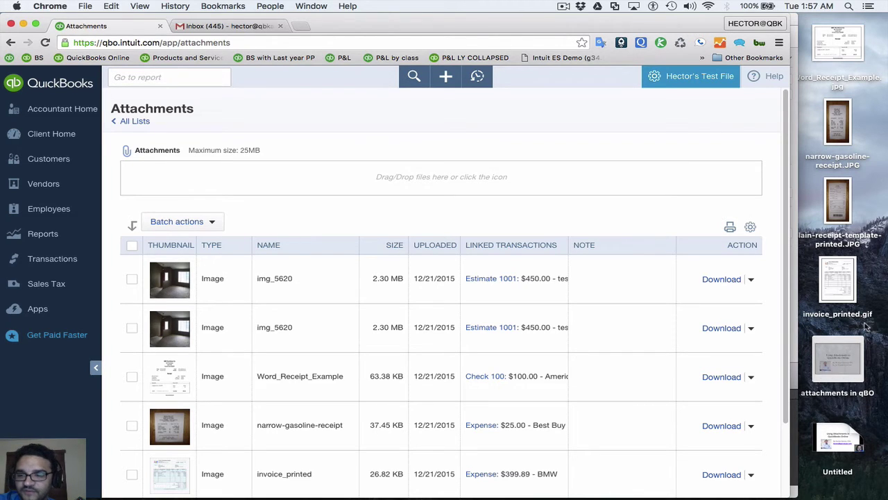
click(853, 345)
drag(853, 345, 348, 184)
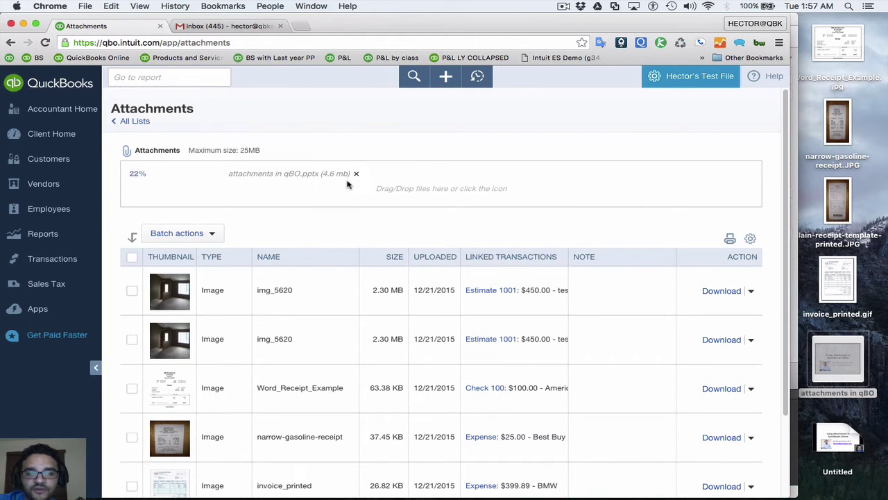
drag(850, 202, 279, 196)
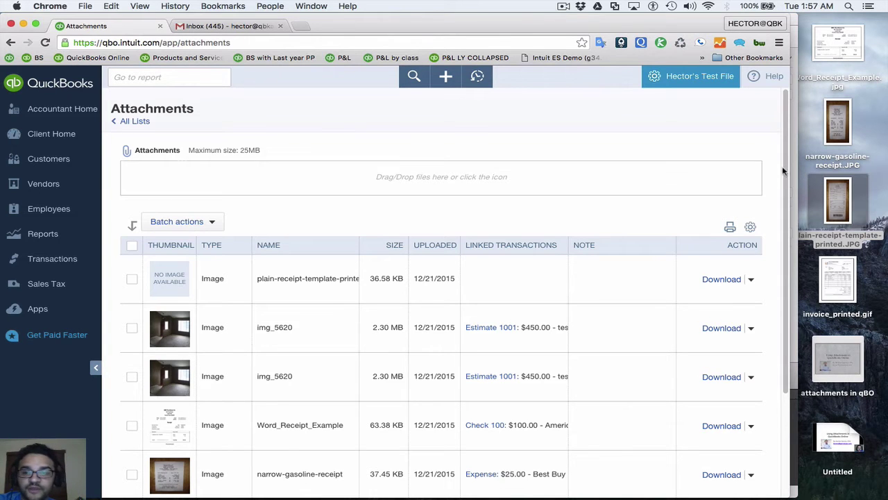
drag(797, 169, 887, 172)
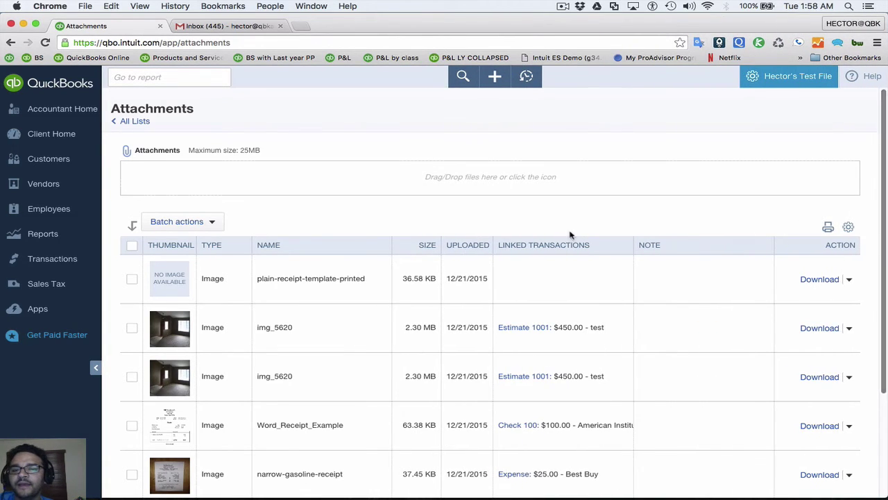
scroll(570, 233, down, 4)
scroll(562, 234, up, 4)
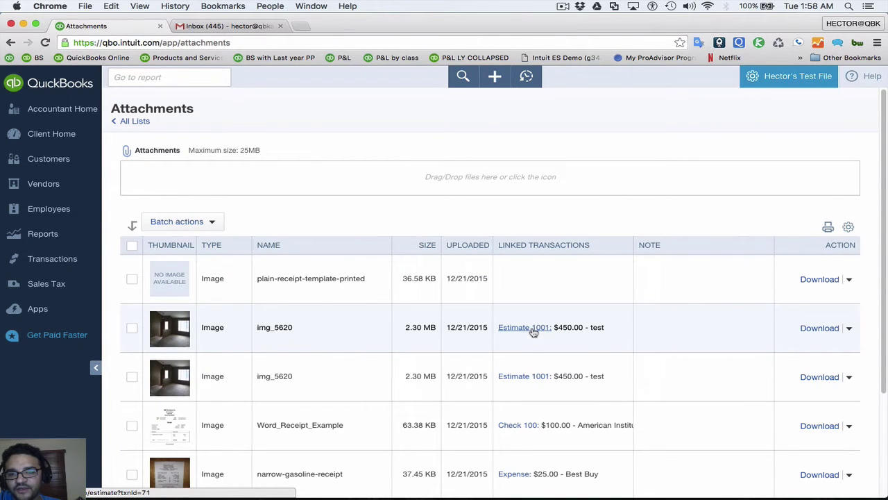
Review Estimate 1001's two photos, then select plain-receipt-template-printed and show its Batch actions
click(533, 331)
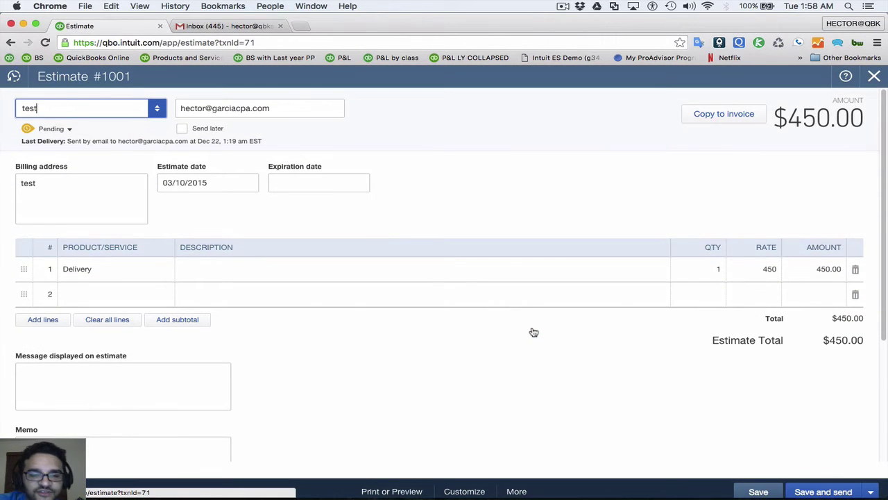
scroll(533, 331, down, 5)
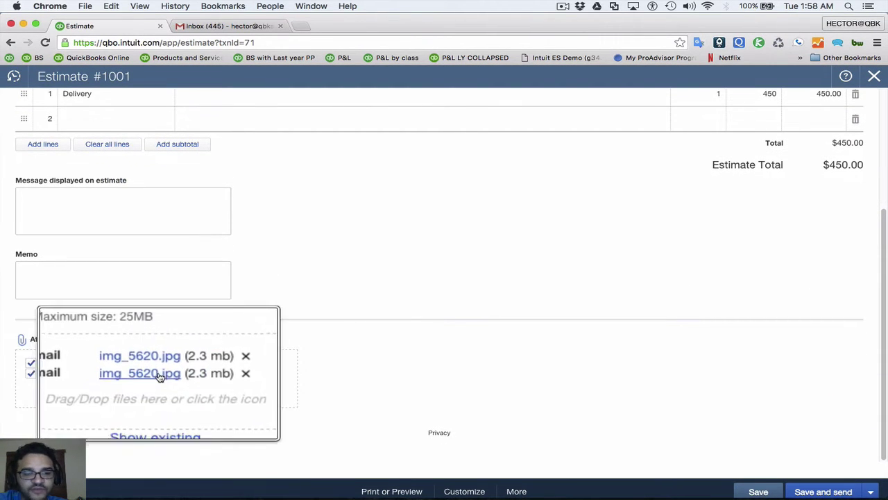
click(873, 77)
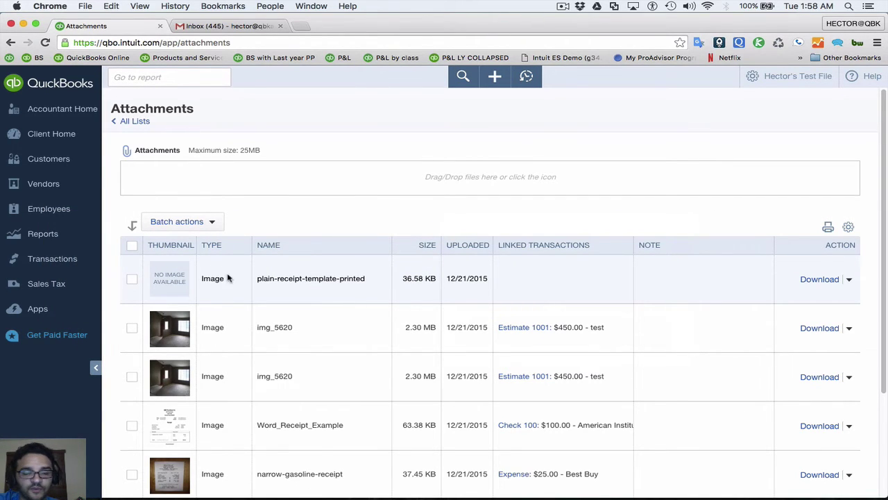
click(133, 279)
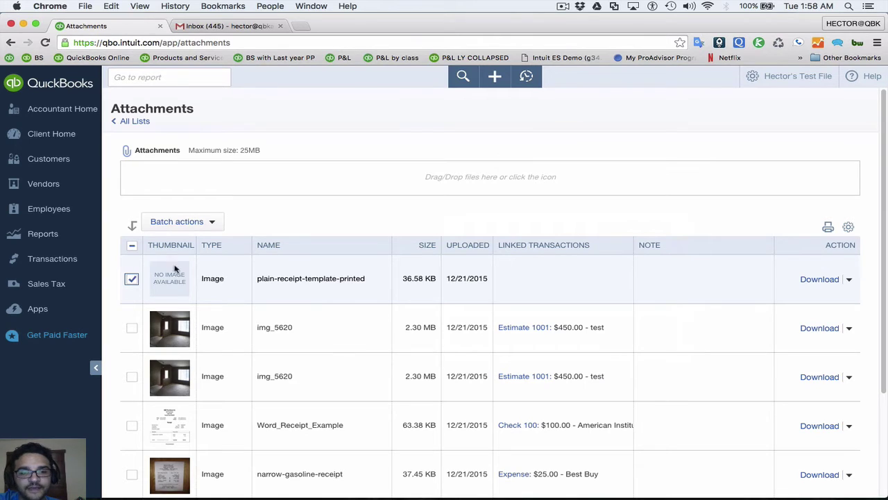
click(195, 222)
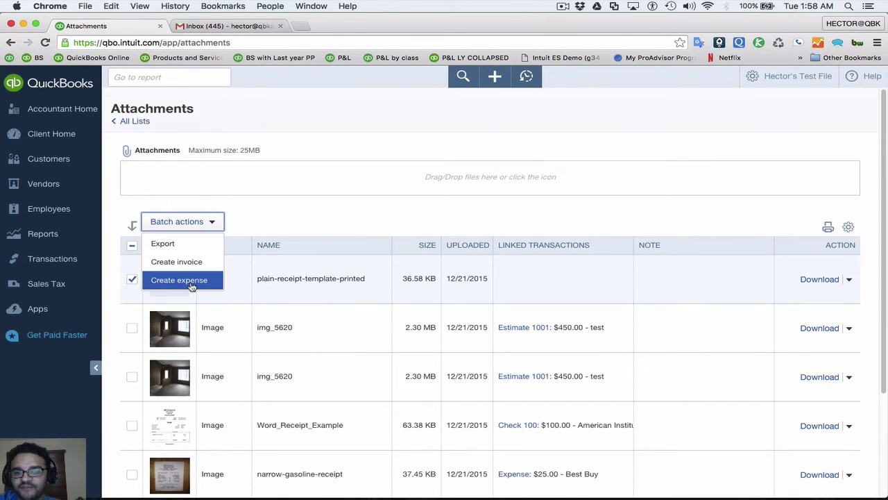
Dismiss Batch actions and create a new expense from the plain-receipt-template-printed attachment
click(294, 216)
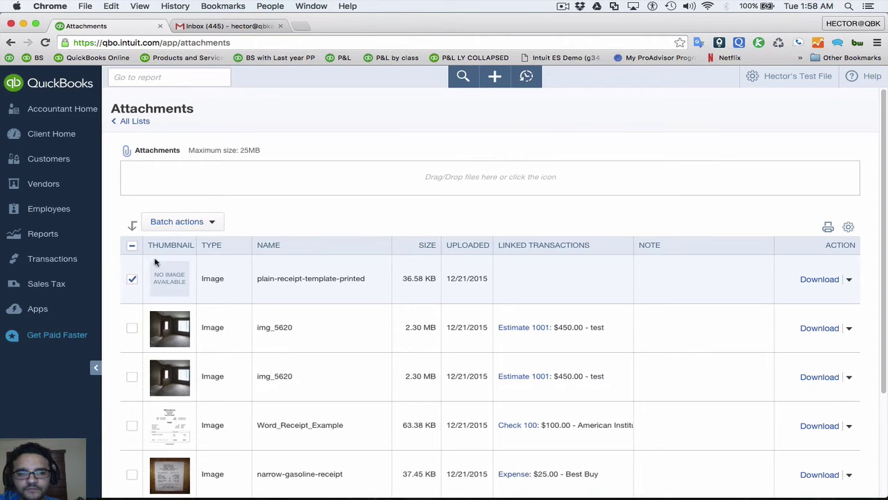
click(132, 279)
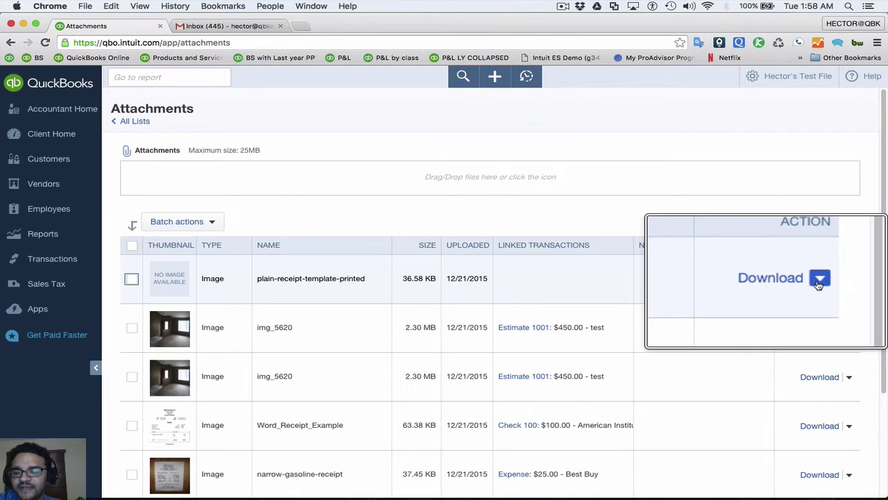
click(849, 279)
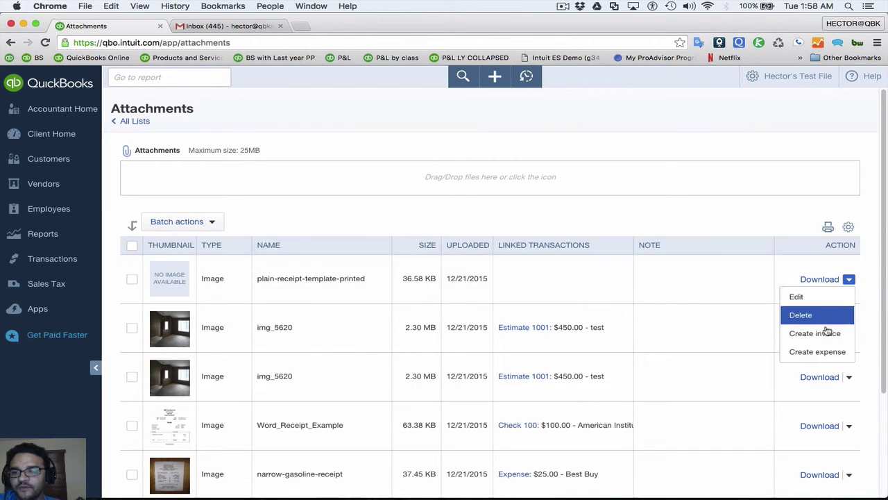
click(831, 352)
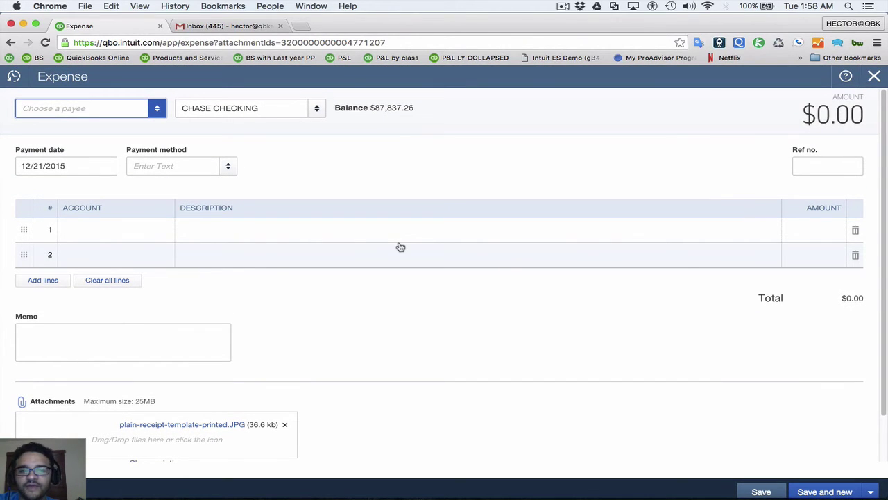
Set the expense payee to 7-Eleven and the payment account to VISA, and preview the receipt
click(157, 111)
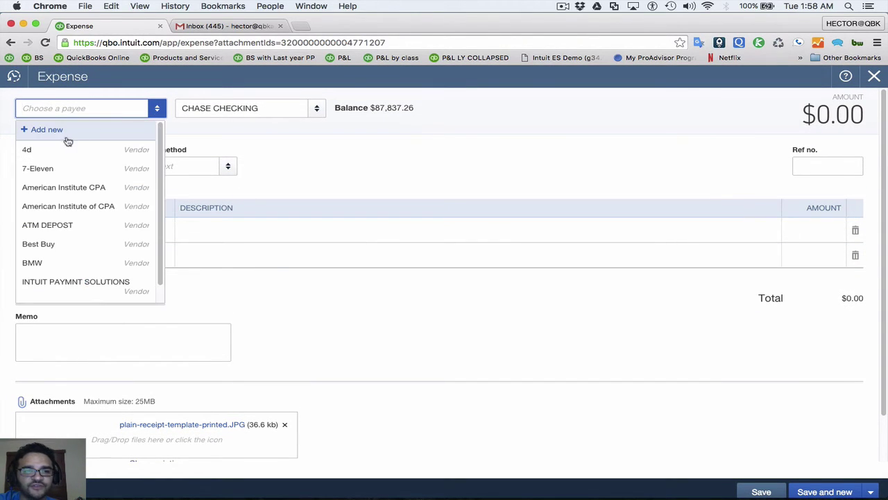
click(66, 169)
click(318, 111)
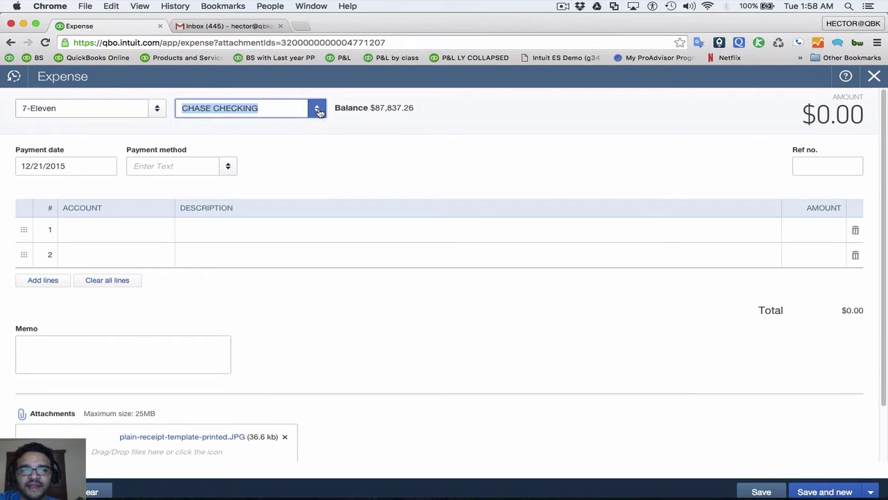
click(226, 186)
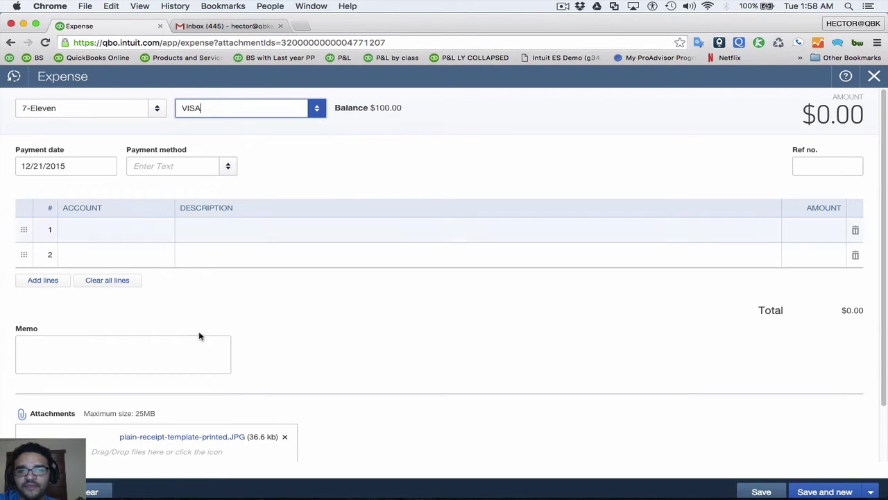
click(185, 440)
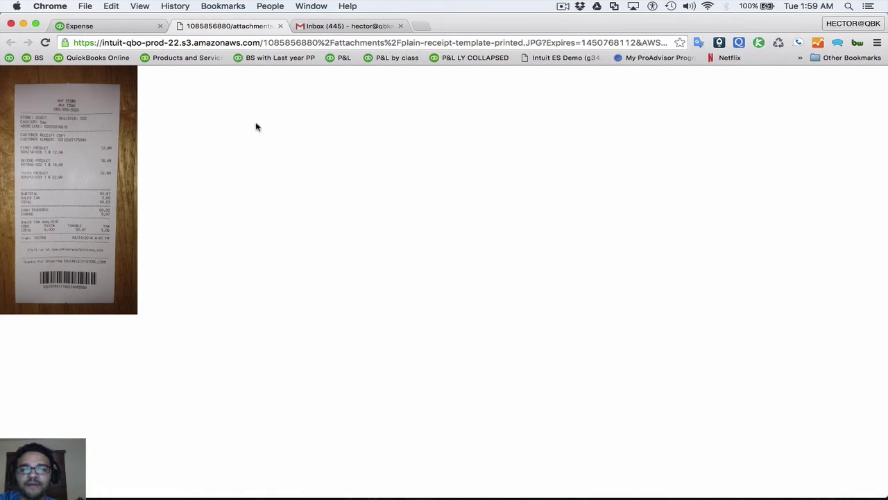
click(280, 26)
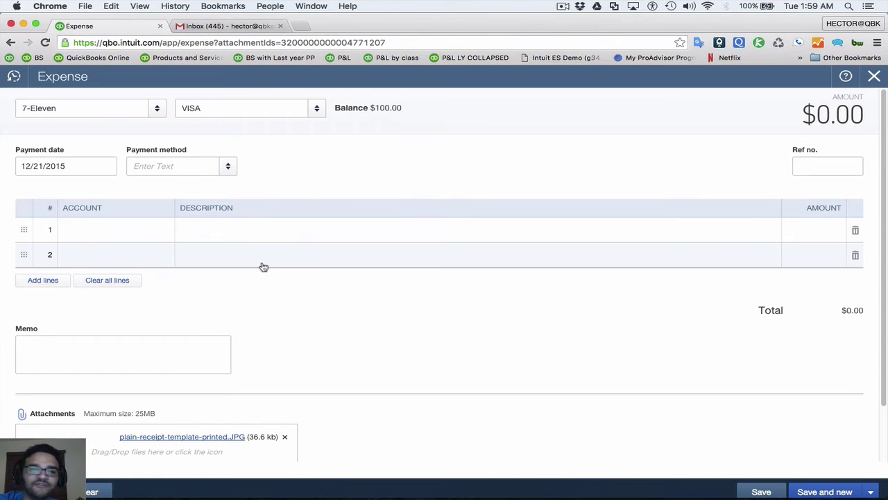
Close the 7-Eleven expense without saving it
click(55, 109)
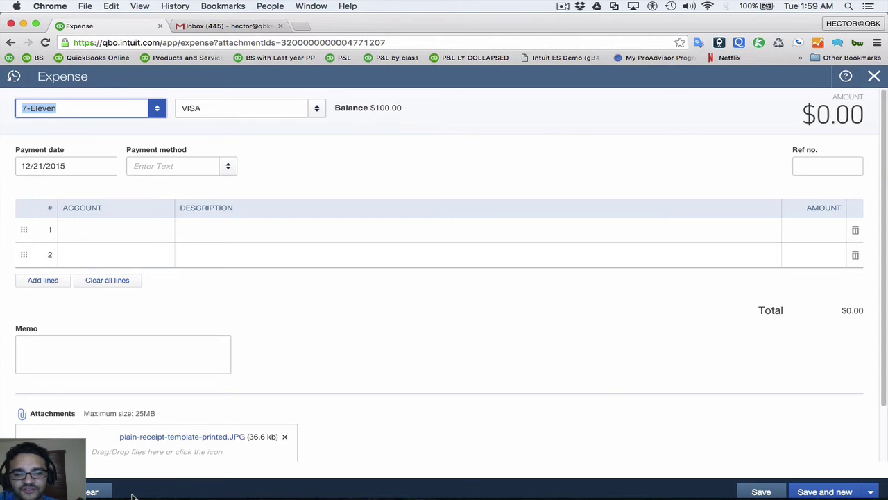
click(875, 76)
click(508, 297)
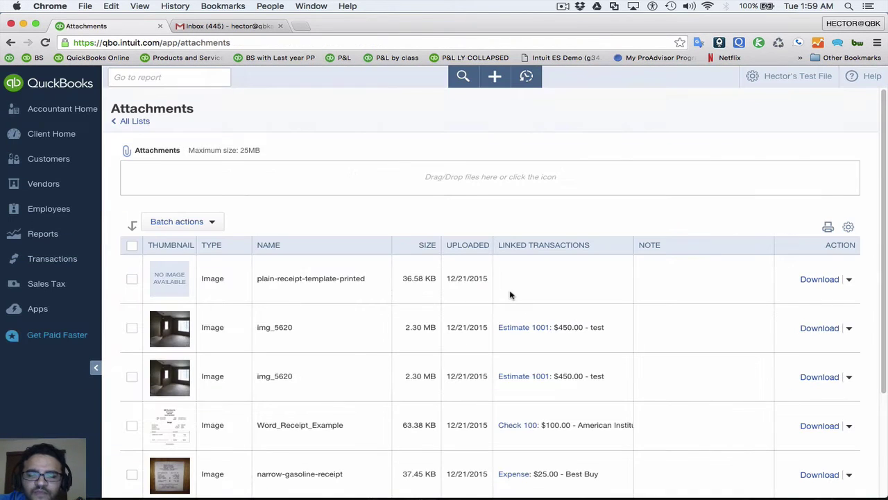
scroll(489, 299, down, 1)
scroll(490, 299, down, 1)
scroll(490, 299, up, 2)
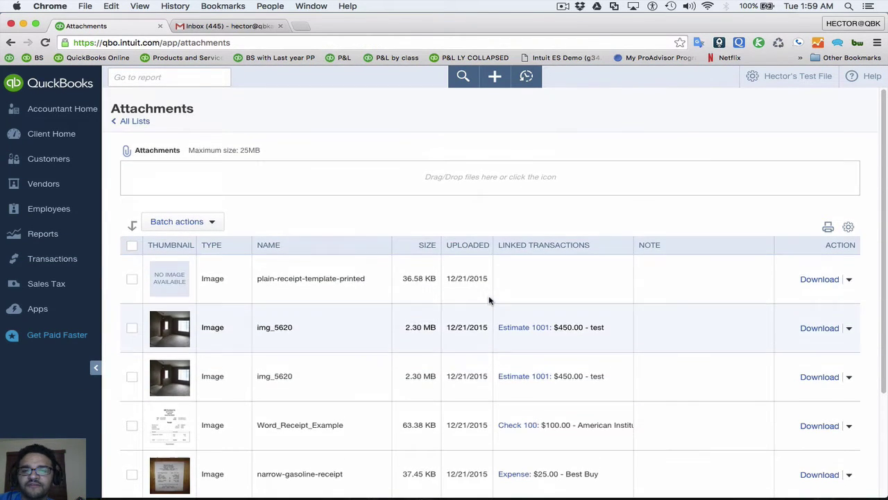
scroll(440, 258, down, 1)
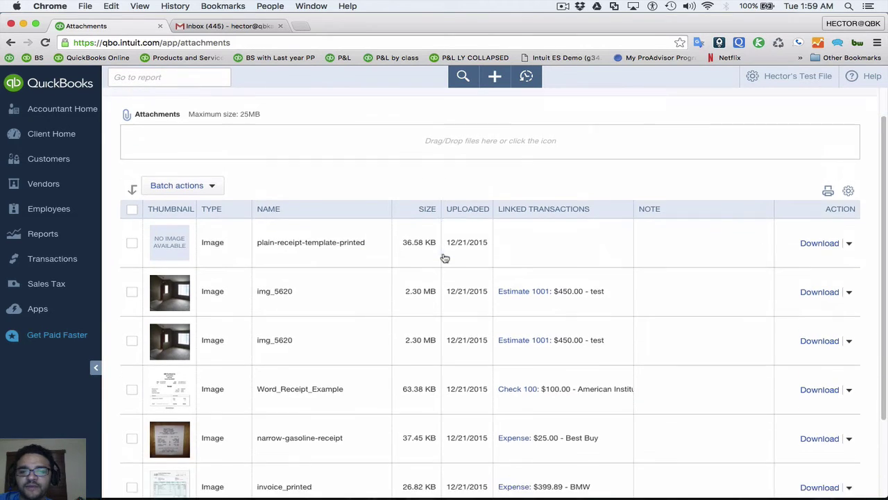
scroll(440, 258, up, 1)
scroll(445, 258, down, 1)
scroll(445, 257, down, 1)
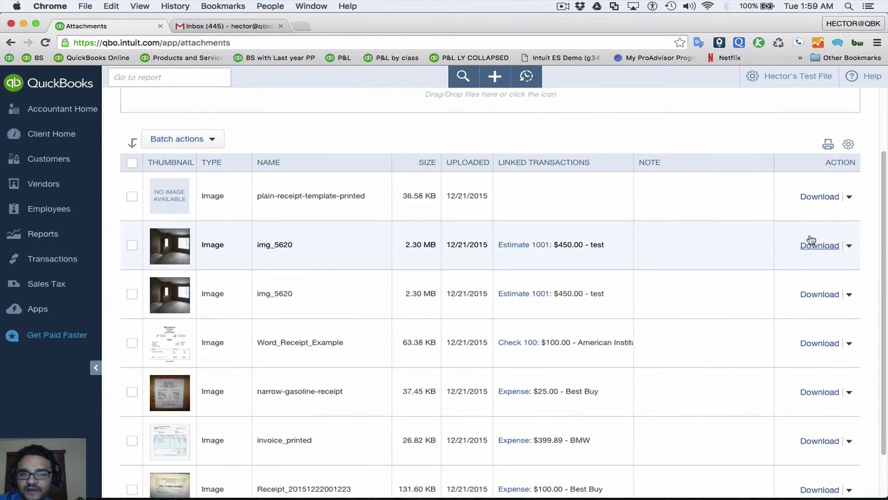
click(819, 343)
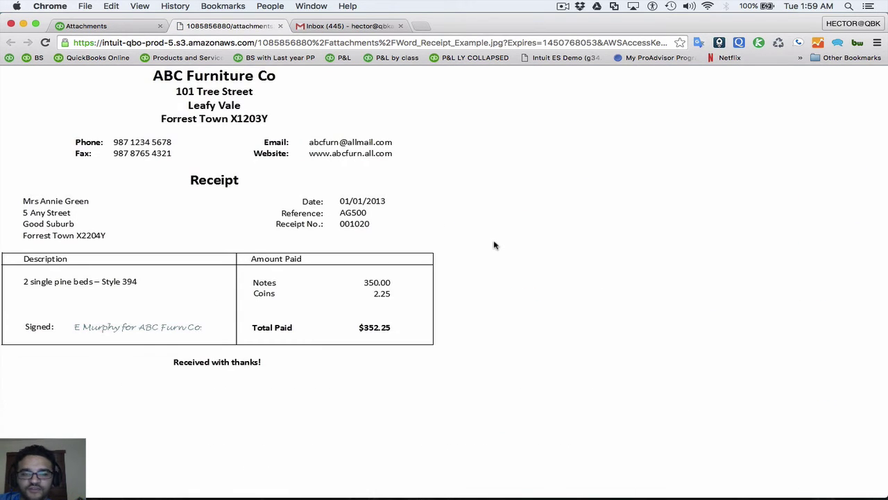
drag(197, 111, 508, 195)
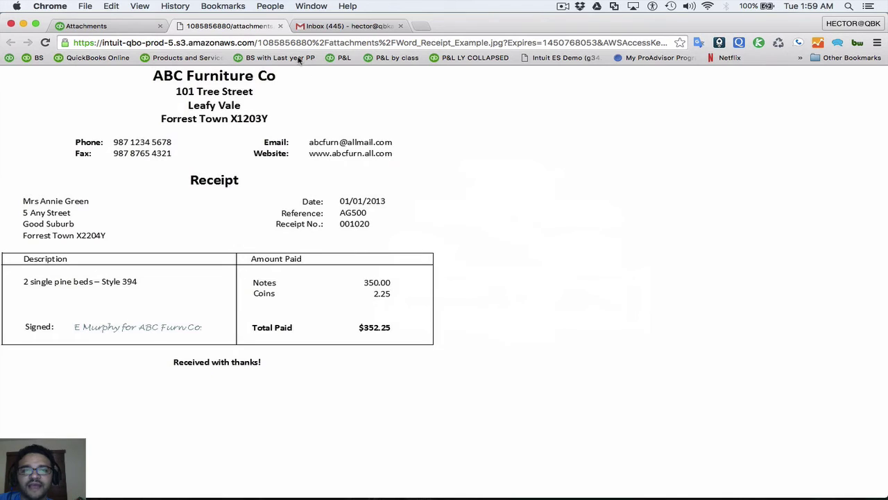
click(280, 26)
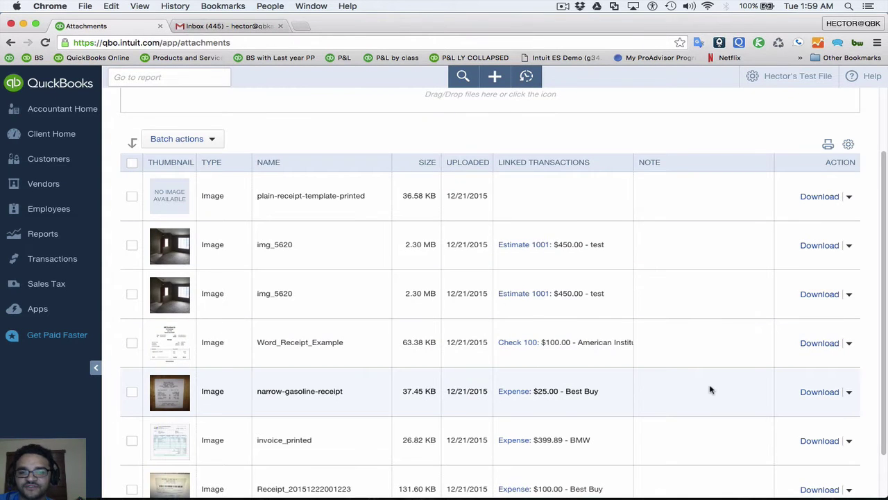
scroll(493, 324, down, 2)
scroll(493, 323, up, 4)
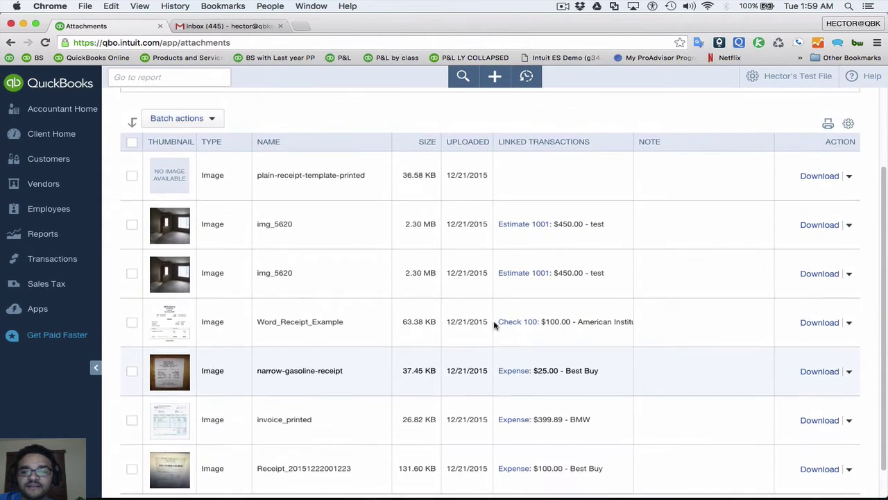
Select all seven attachments, export them as archive.zip, then clear the selection
click(133, 230)
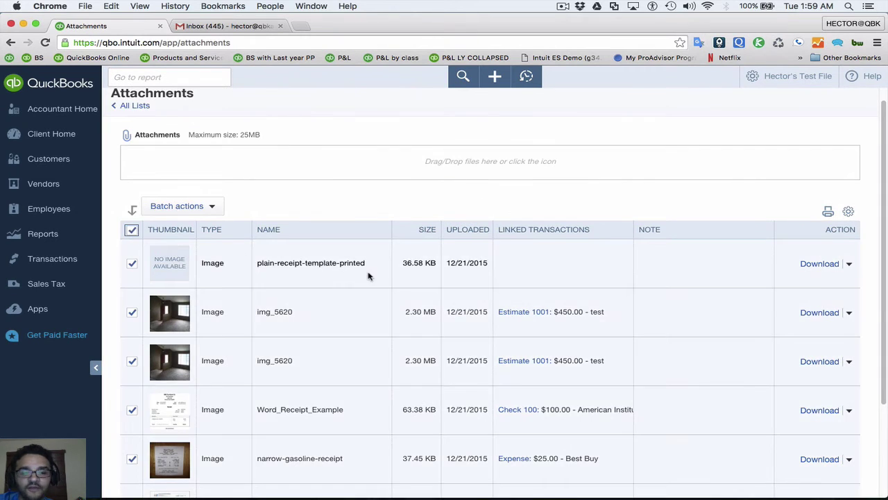
scroll(368, 276, down, 2)
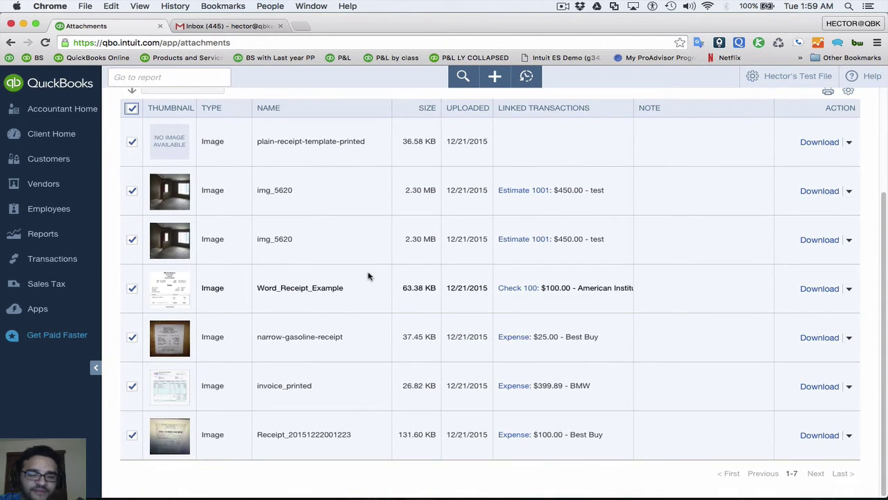
scroll(177, 189, up, 1)
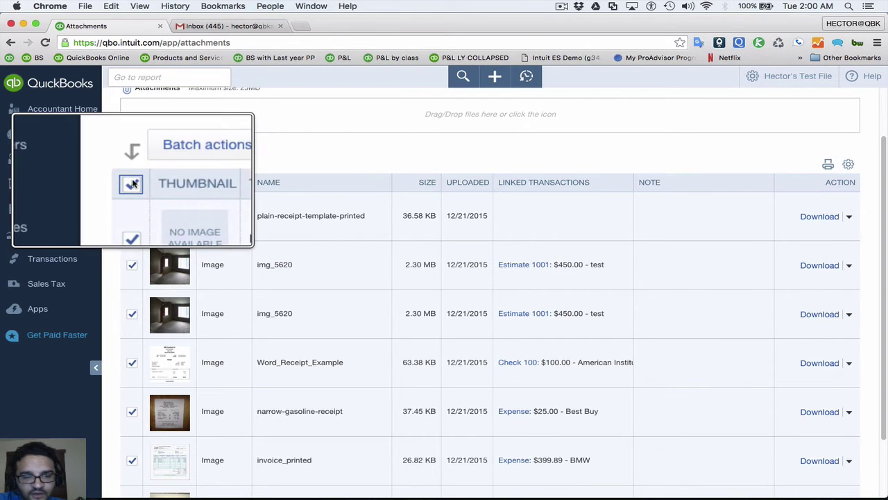
scroll(184, 162, down, 1)
click(177, 123)
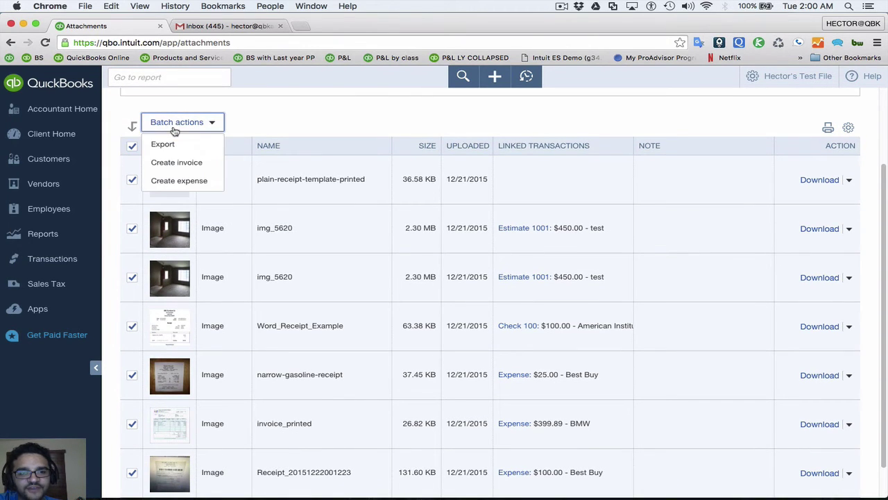
click(167, 144)
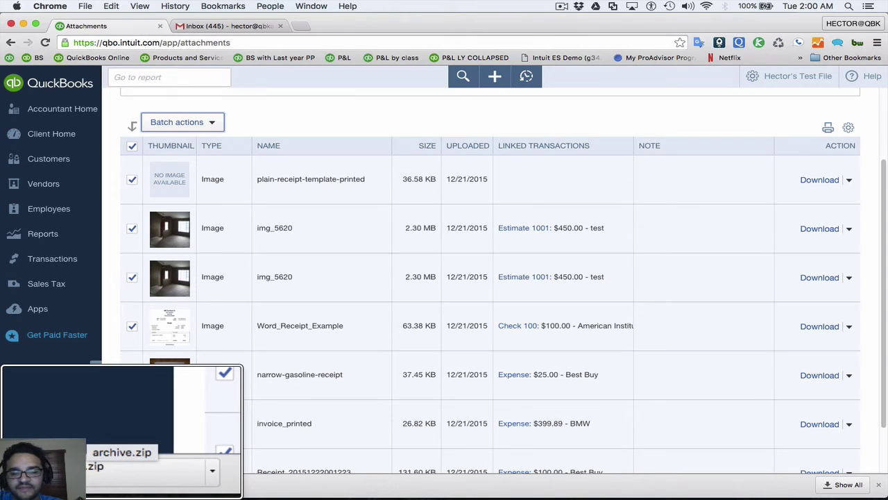
click(300, 122)
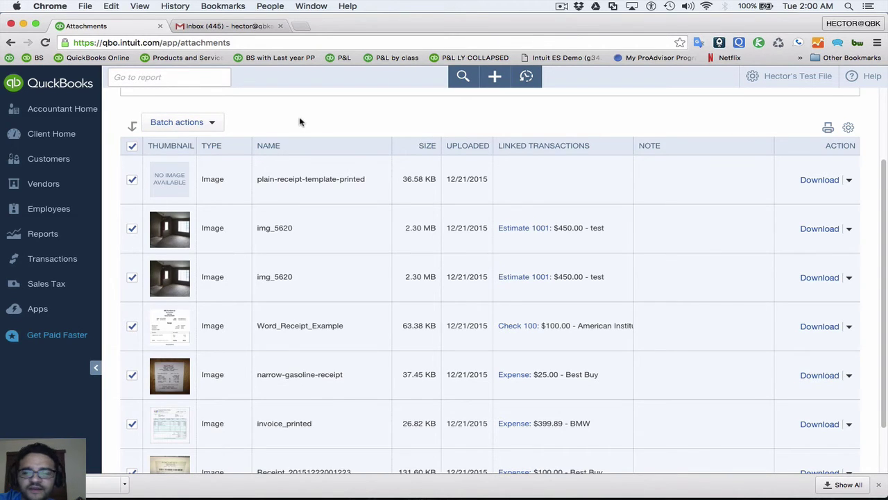
click(136, 147)
scroll(347, 173, down, 1)
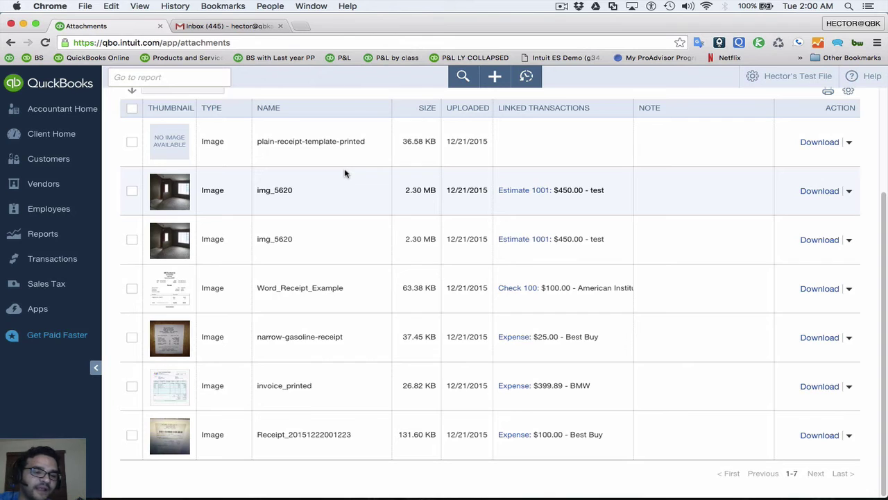
click(132, 436)
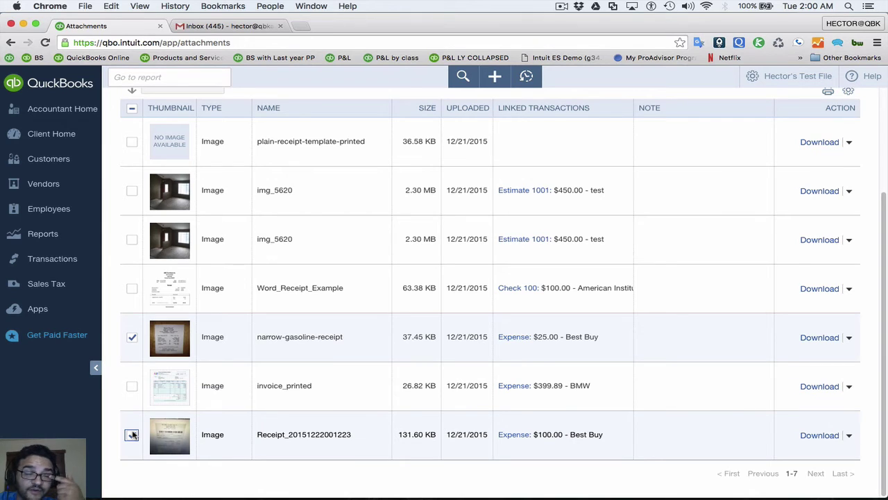
click(132, 435)
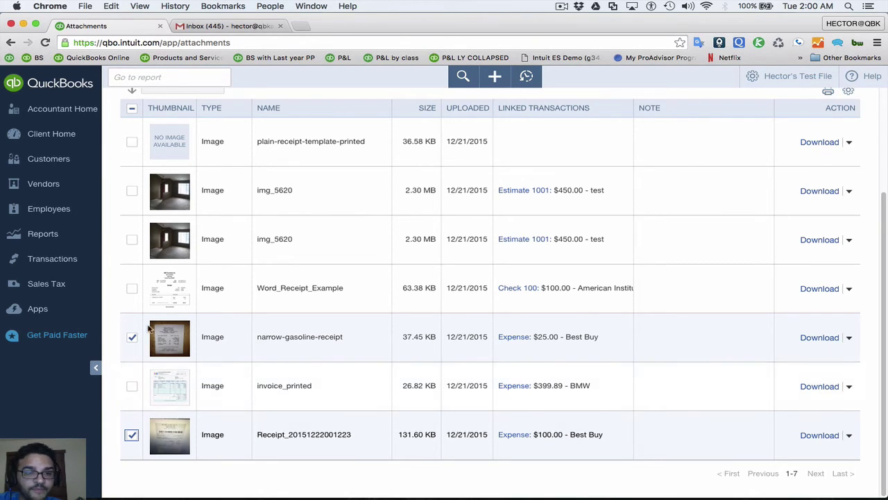
scroll(144, 111, up, 2)
click(173, 155)
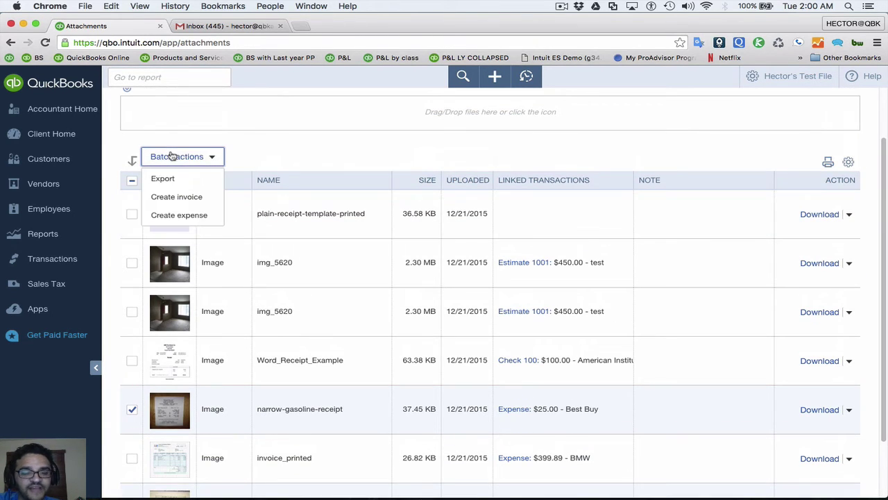
click(182, 198)
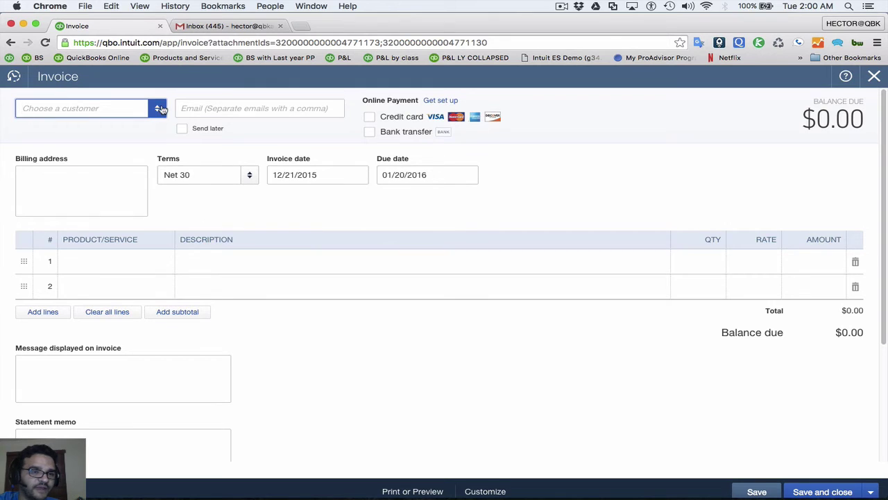
Set the invoice customer to test and collapse the suggested-estimates panel
click(160, 109)
click(71, 150)
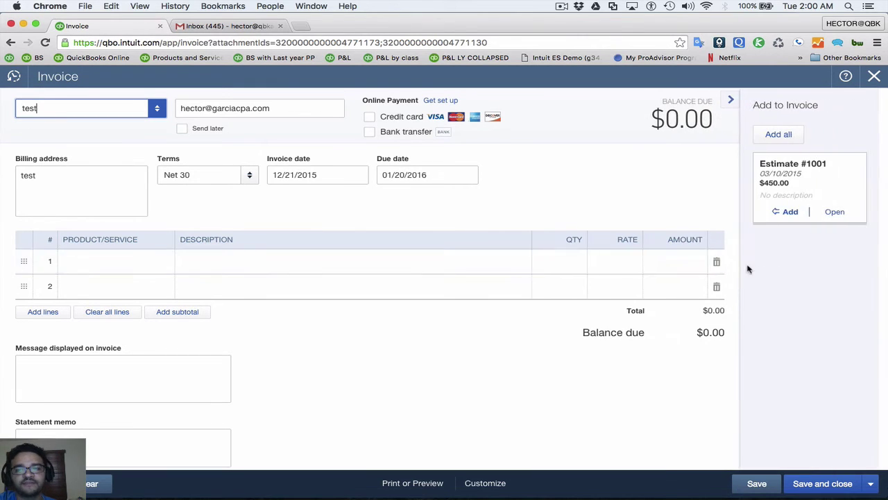
scroll(338, 245, down, 5)
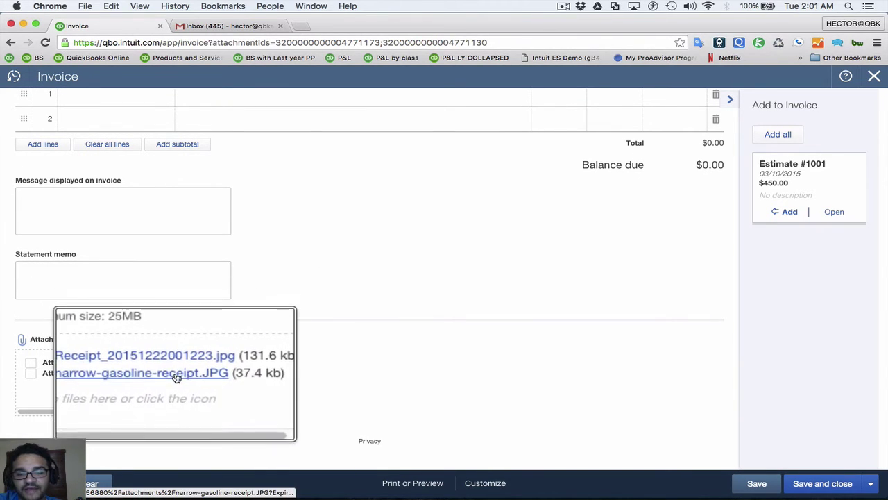
click(731, 102)
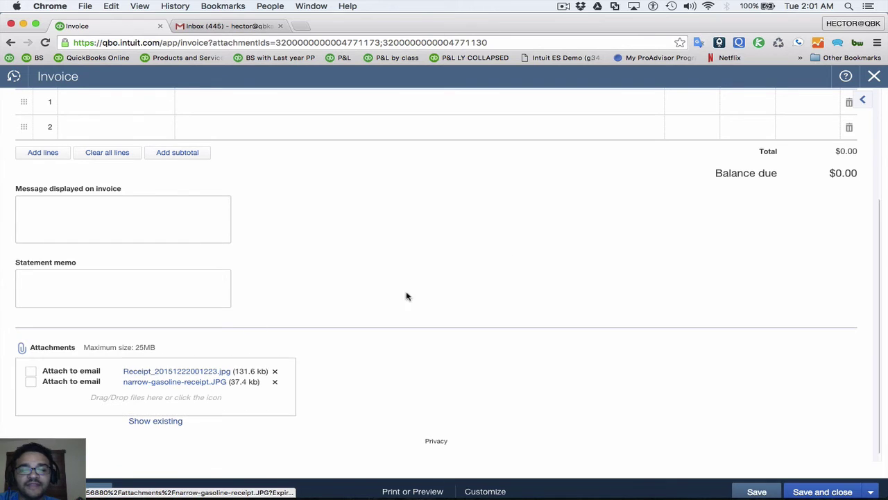
scroll(708, 185, up, 5)
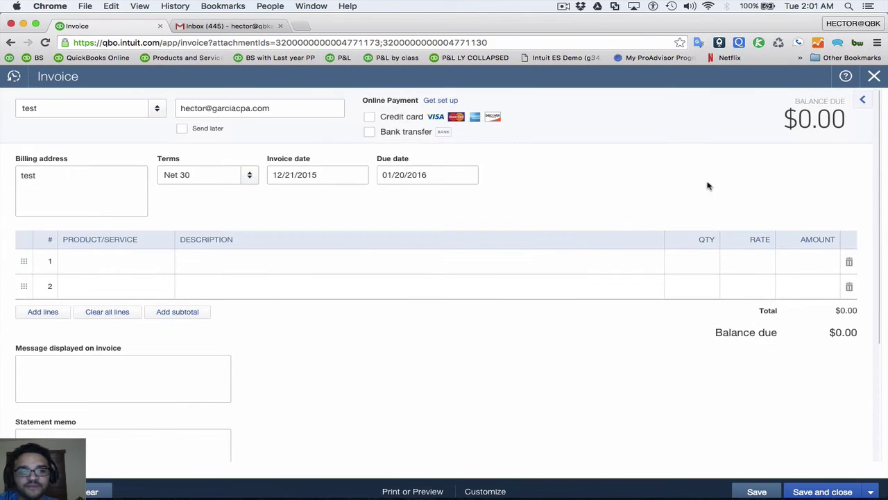
Add a Backhoe line at 240 to bring the invoice total to $240.00
click(147, 267)
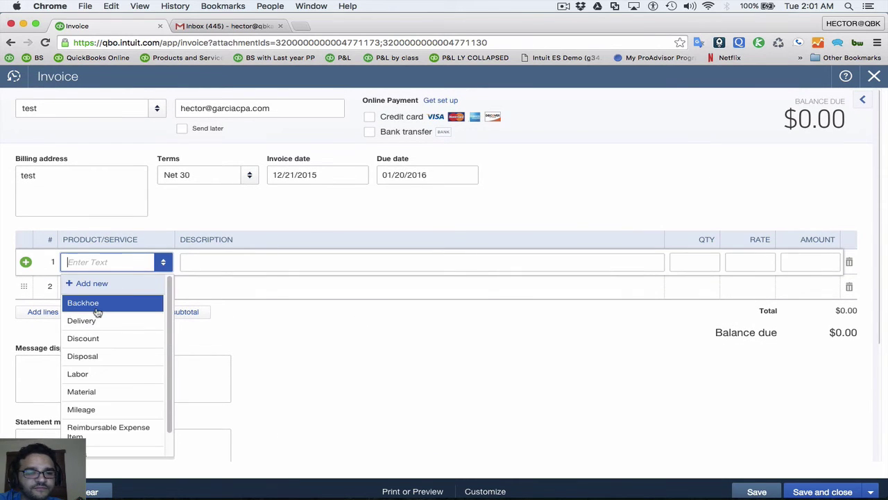
click(93, 304)
click(802, 265)
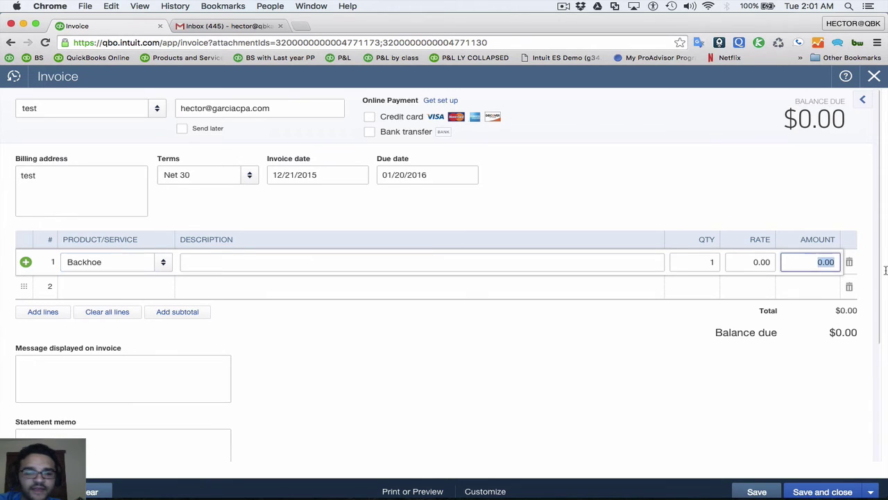
click(582, 360)
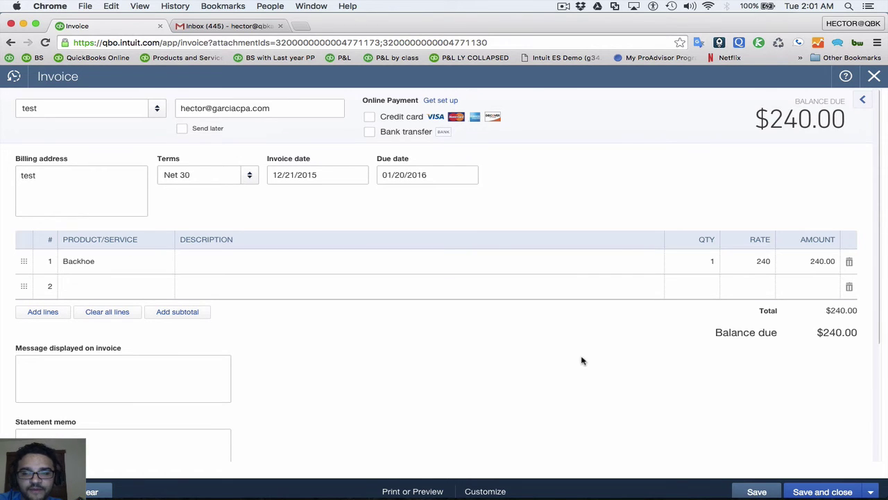
scroll(510, 333, down, 5)
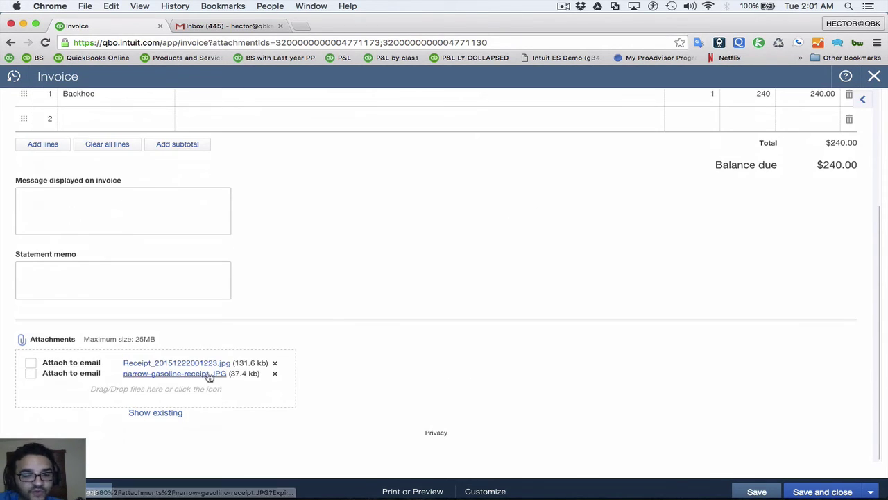